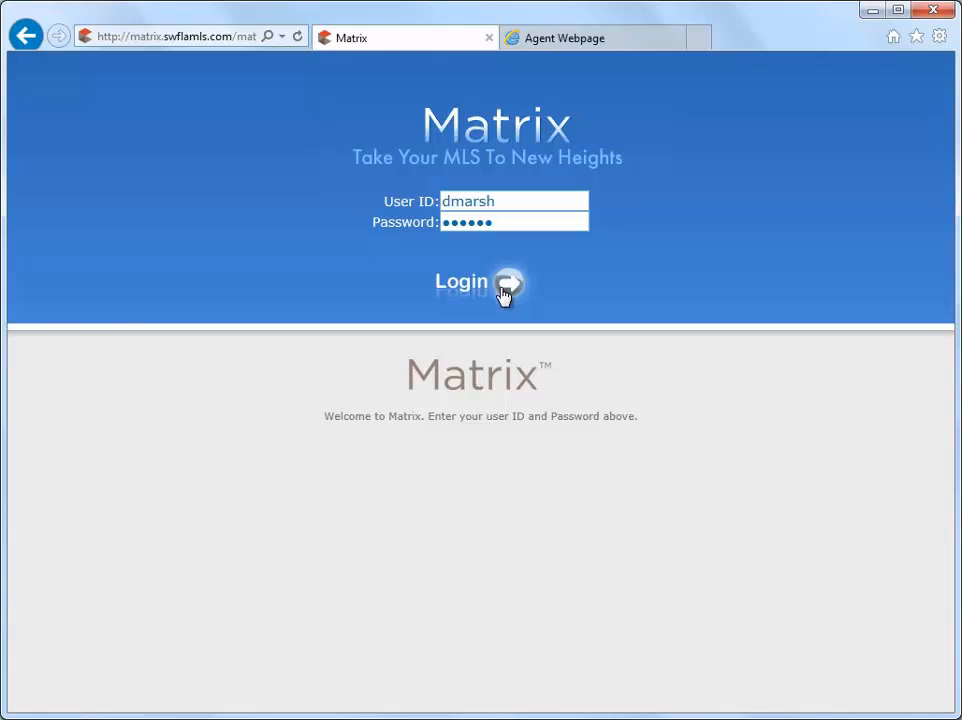
Log in to the MLS site with the prefilled credentials and open the contacts list.
{"action": "left_click", "coordinate": [507, 285]}
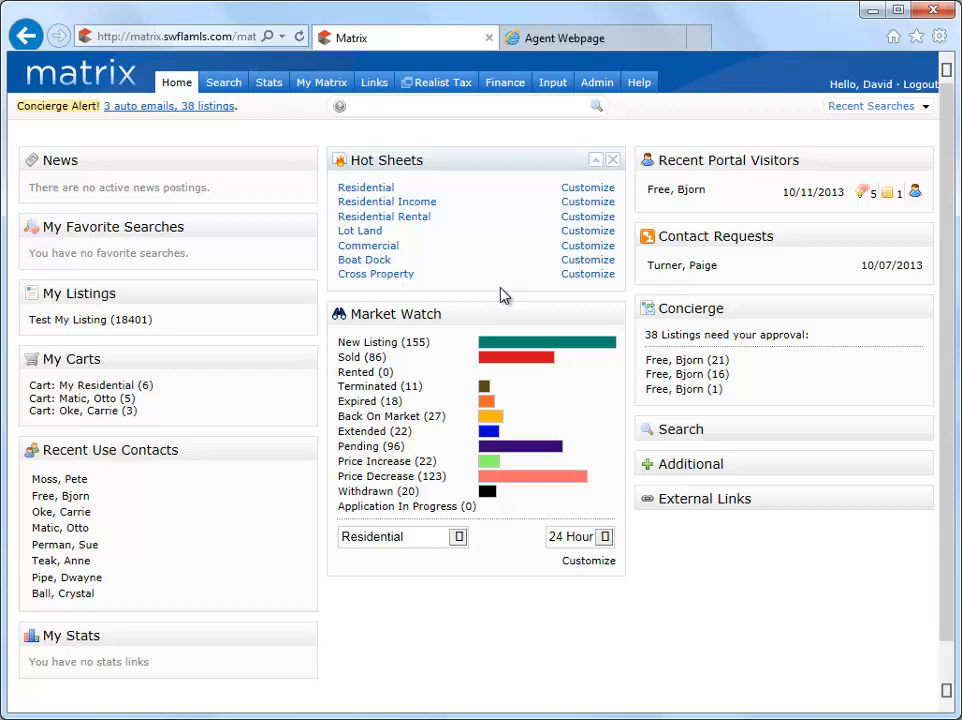
{"action": "mouse_move", "coordinate": [338, 90]}
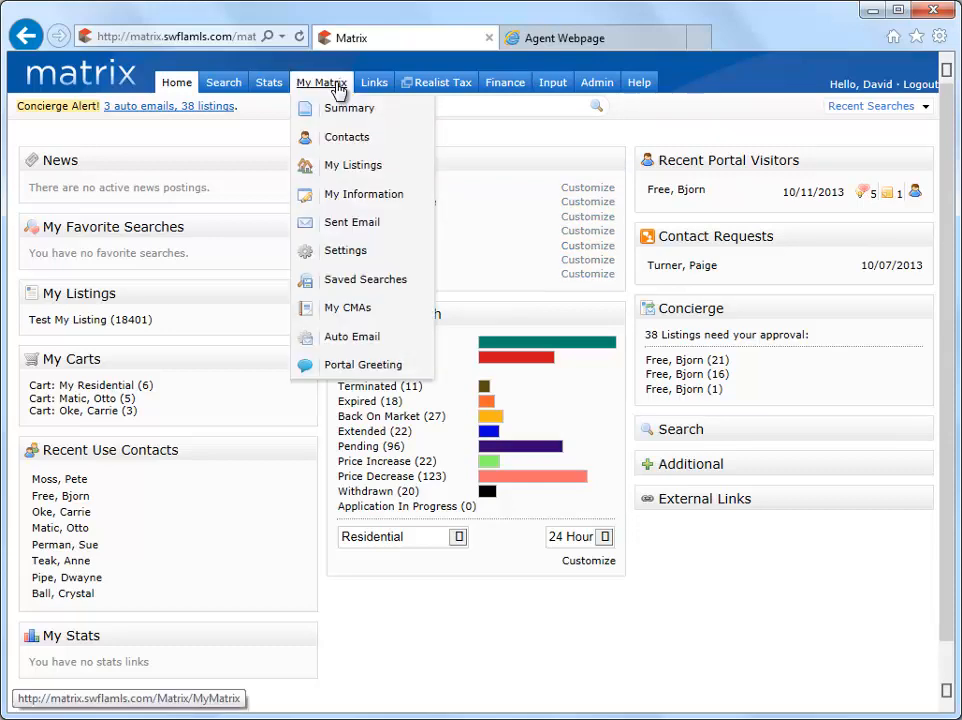
{"action": "left_click", "coordinate": [345, 140]}
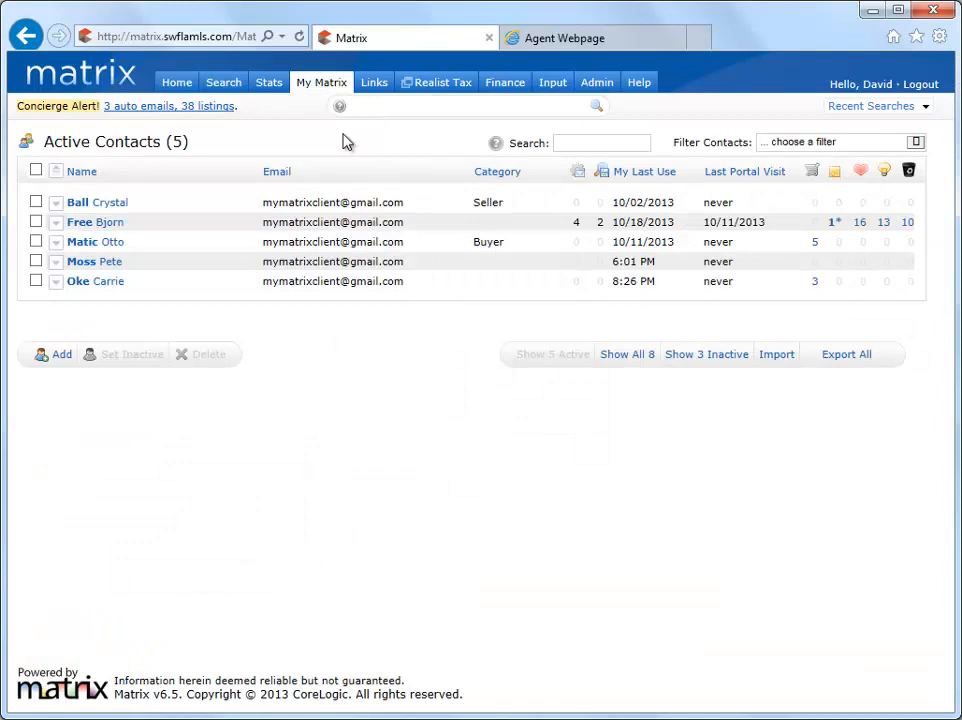
Start a new contact and expand its form to show all available fields.
{"action": "left_click", "coordinate": [62, 357]}
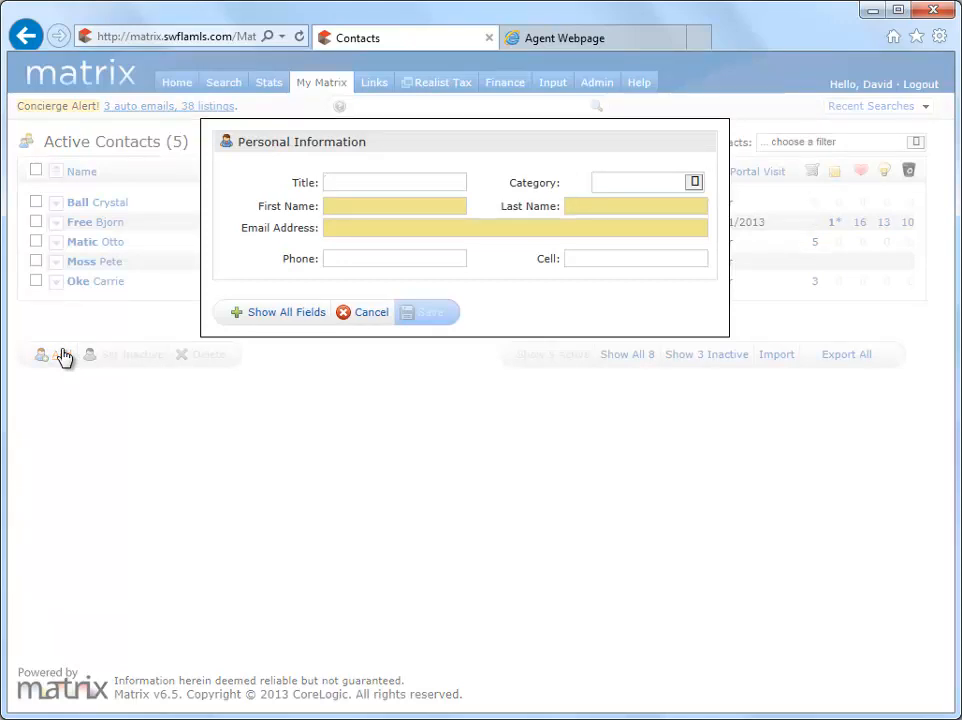
{"action": "left_click", "coordinate": [273, 316]}
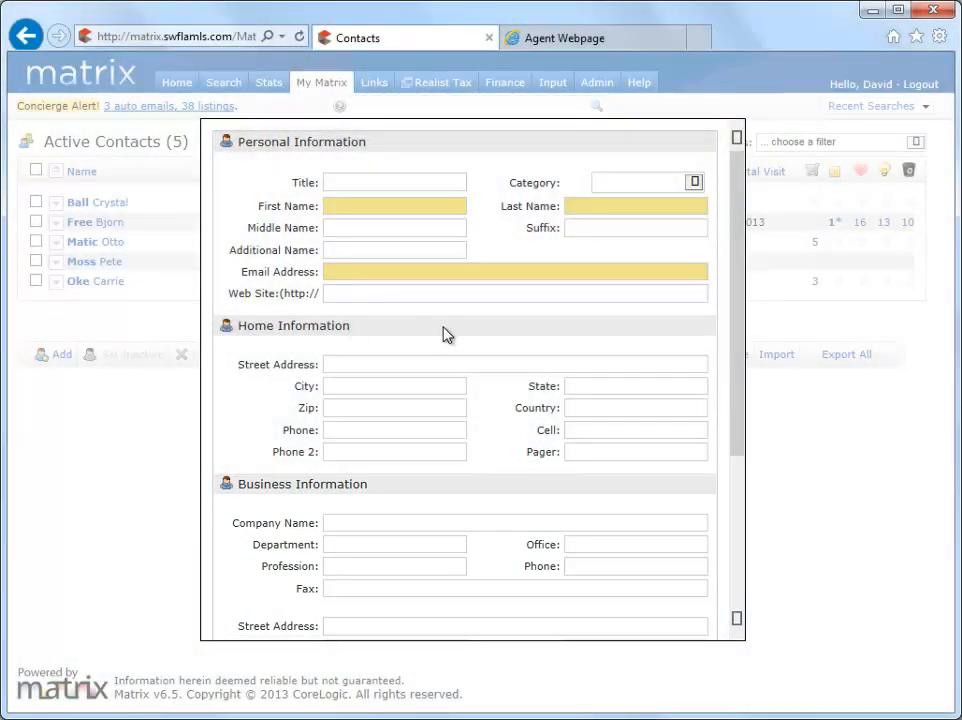
{"action": "mouse_move", "coordinate": [733, 303]}
{"action": "left_mouse_down"}
{"action": "mouse_move", "coordinate": [728, 481]}
{"action": "mouse_move", "coordinate": [741, 309]}
{"action": "left_mouse_up"}
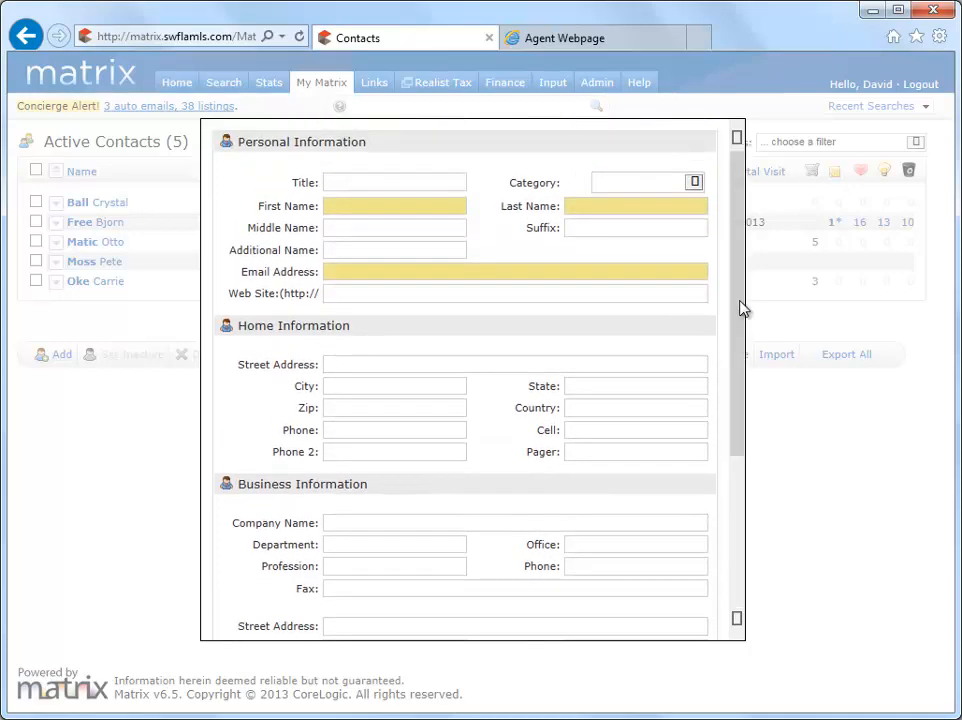
Fill in the new contact's first name, last name and e-mail address.
{"action": "left_click", "coordinate": [463, 208]}
{"action": "type", "text": "Bud"}
{"action": "key", "text": "Tab"}
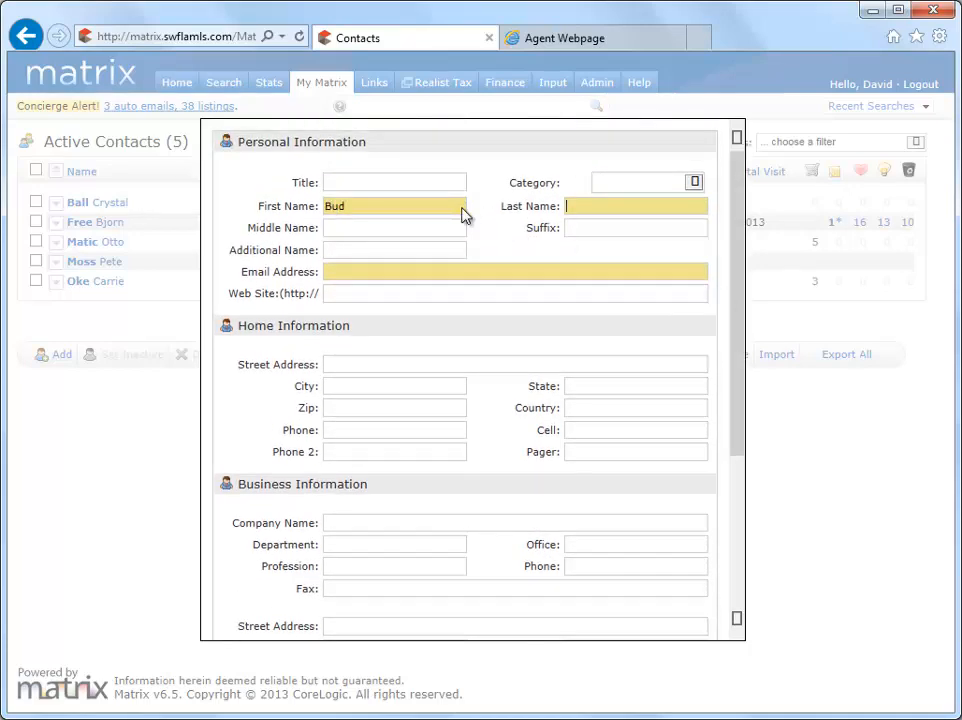
{"action": "type", "text": "Weiser"}
{"action": "key", "text": "Tab"}
{"action": "key", "text": "Tab"}
{"action": "key", "text": "Tab"}
{"action": "key", "text": "Tab"}
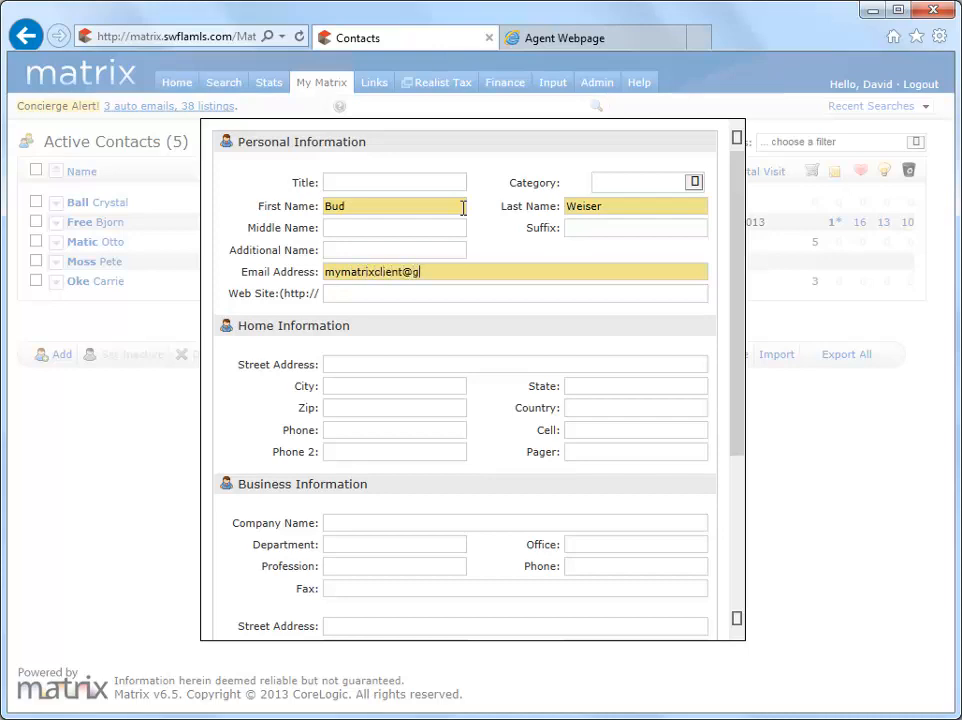
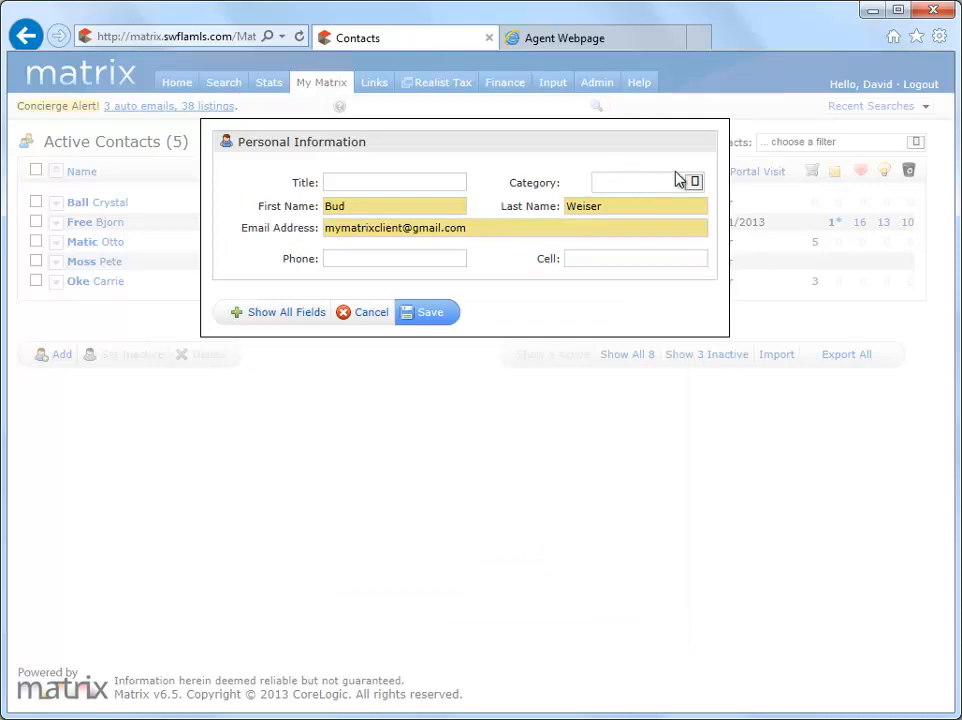
Create a custom contact category named Bartender for the new contact and save the contact.
{"action": "left_click", "coordinate": [694, 183]}
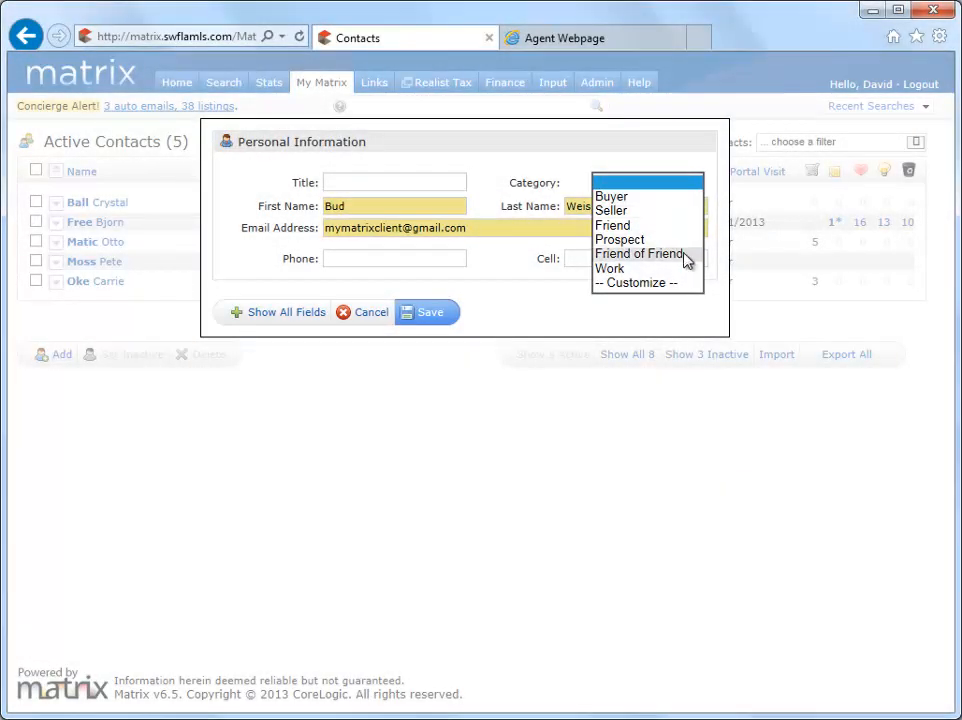
{"action": "left_click", "coordinate": [677, 284]}
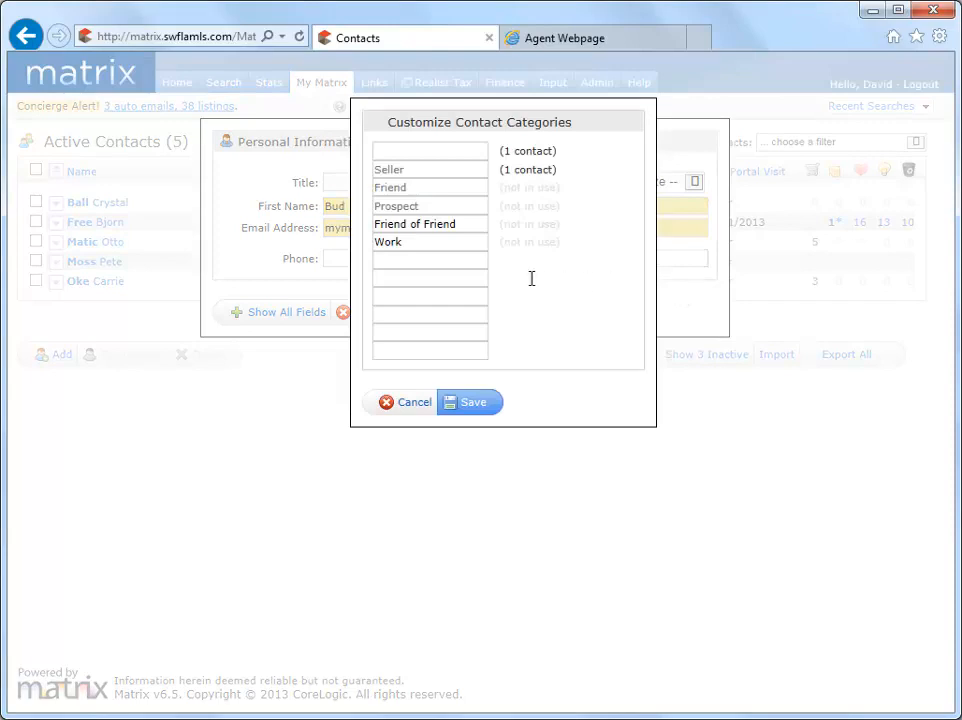
{"action": "left_click", "coordinate": [483, 262]}
{"action": "type", "text": "Bartender"}
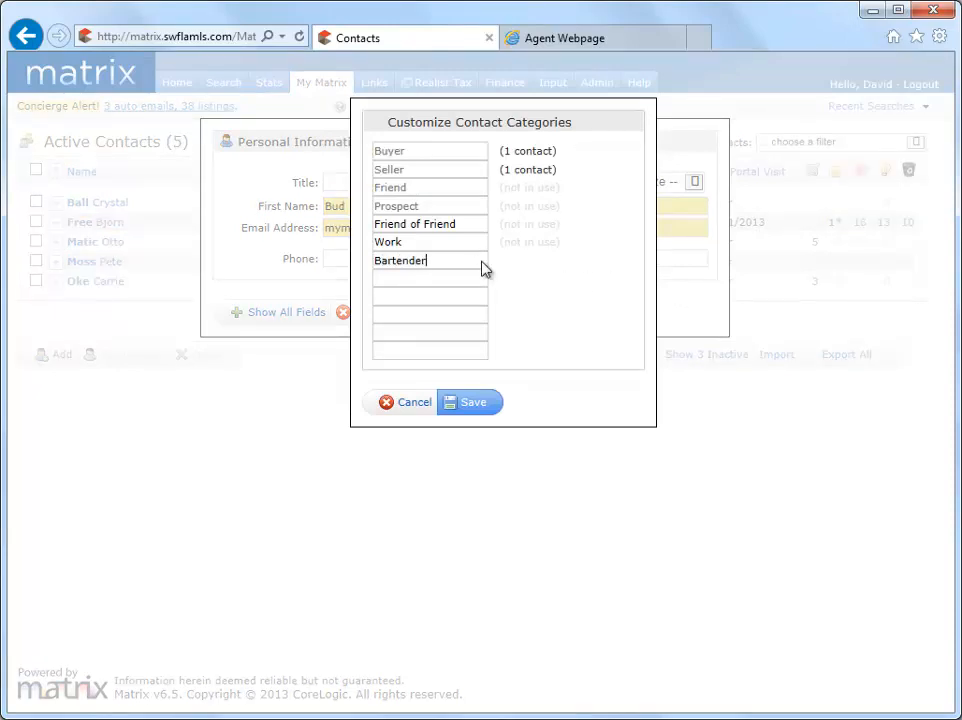
{"action": "left_click", "coordinate": [474, 403]}
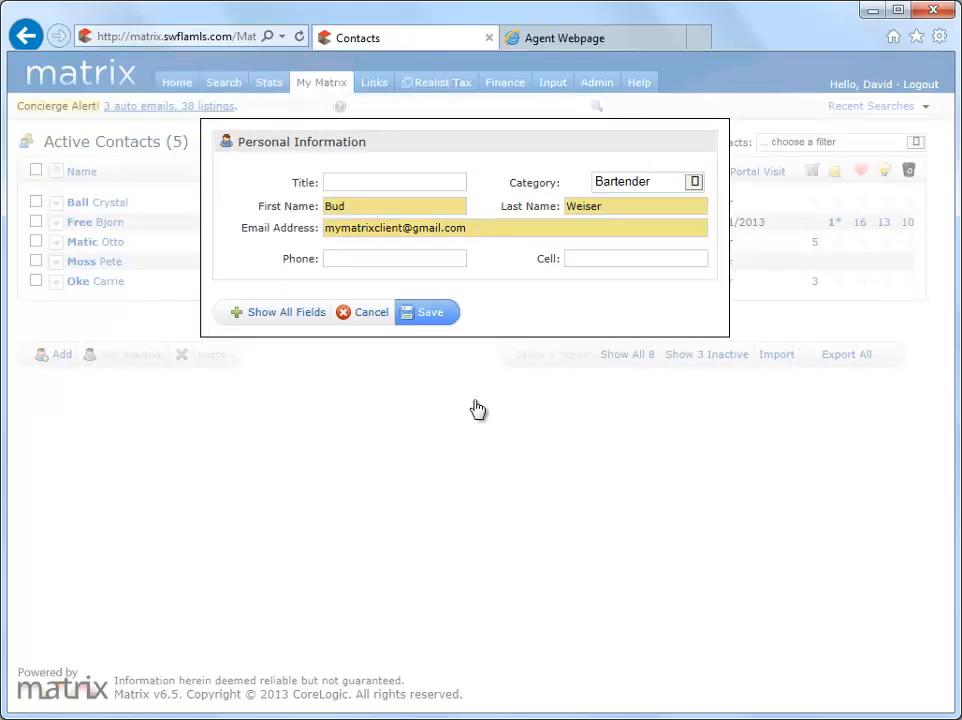
{"action": "left_click", "coordinate": [434, 315]}
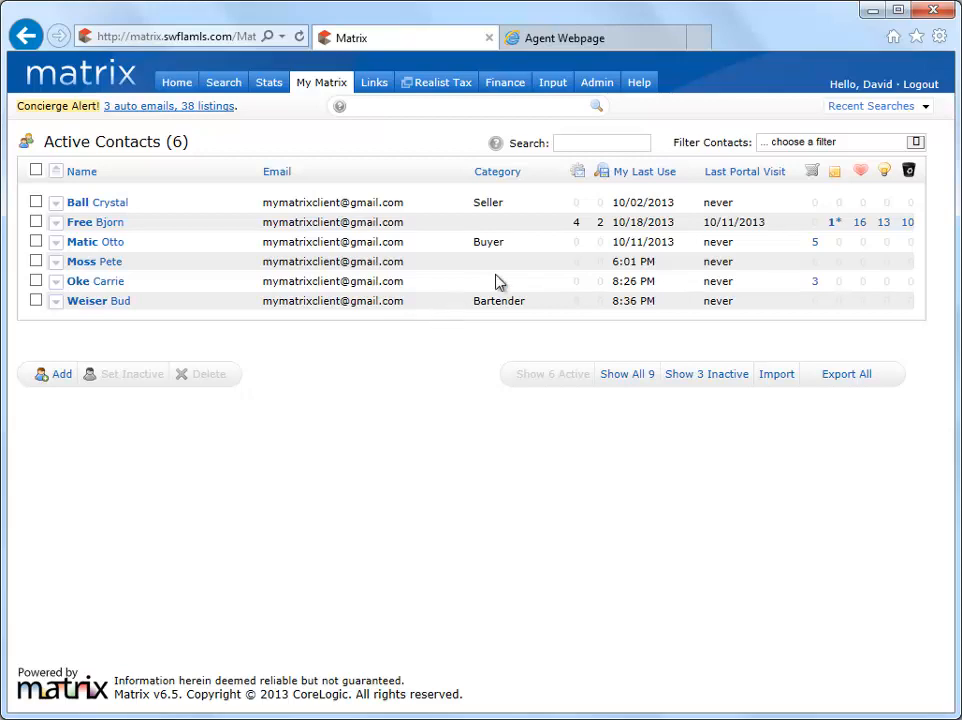
Rerun the most recent active single-family search and select the $610,000 Heritage Palms, $614,900 Cape Coral and $615,000 Olde Cypress listings.
{"action": "left_click", "coordinate": [885, 117]}
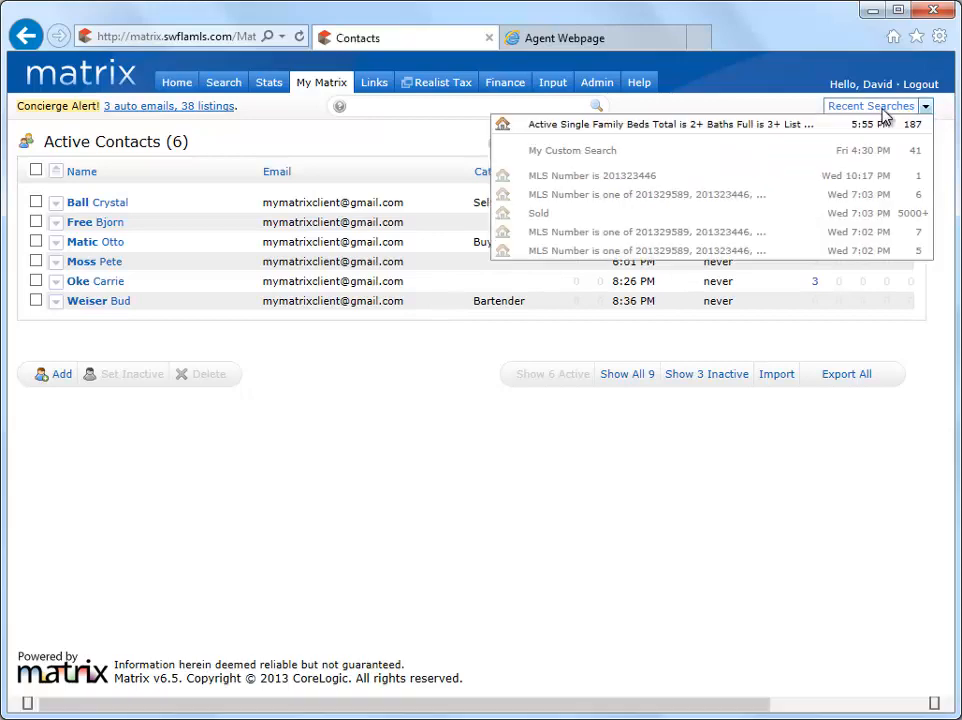
{"action": "left_click", "coordinate": [862, 123]}
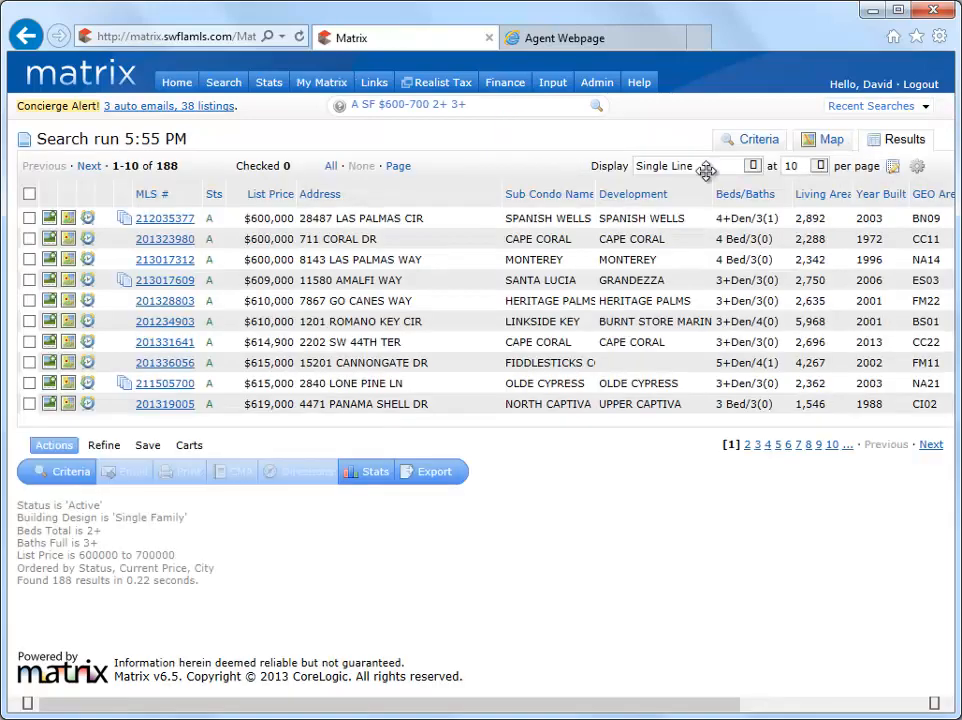
{"action": "left_click", "coordinate": [29, 383]}
{"action": "left_click", "coordinate": [29, 342]}
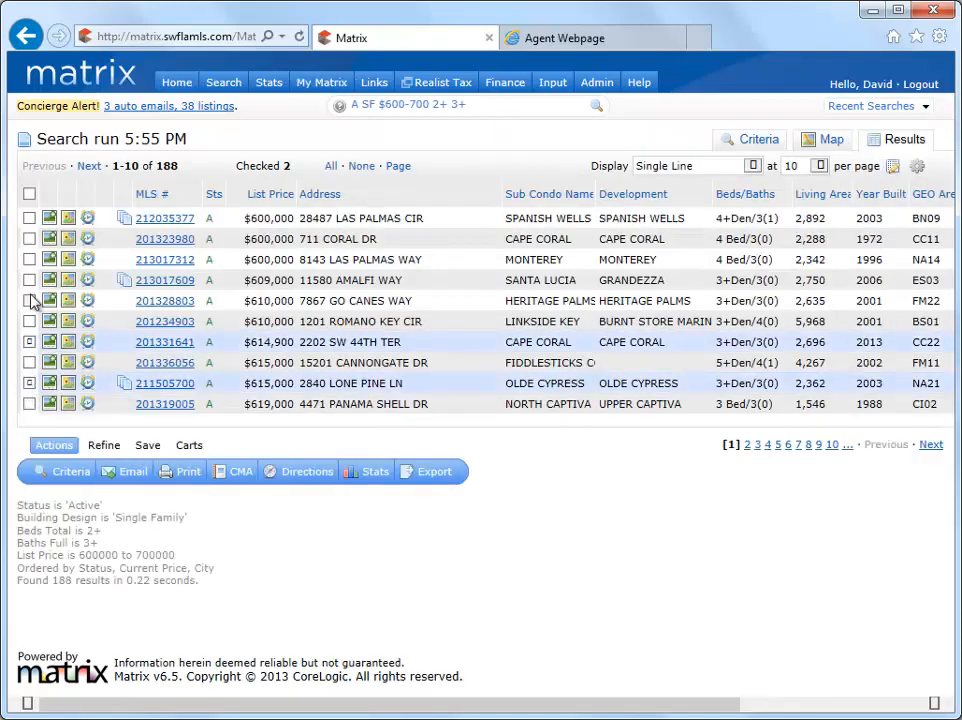
{"action": "left_click", "coordinate": [29, 300]}
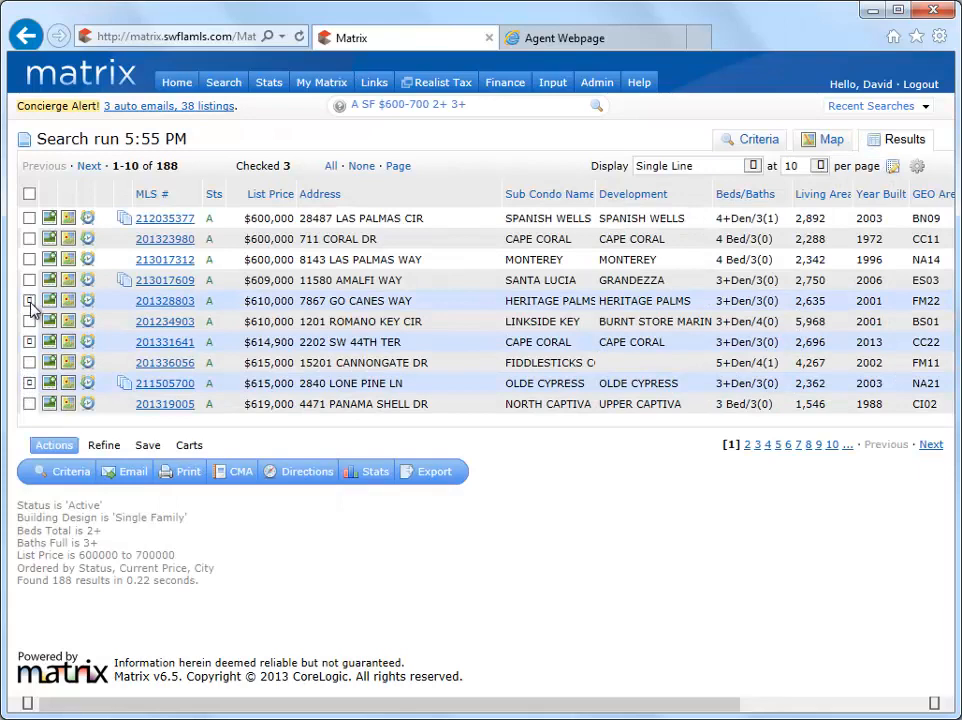
Start an e-mail of the selected listings and create its recipient as a new contact with first name, last name and e-mail address.
{"action": "left_click", "coordinate": [132, 471]}
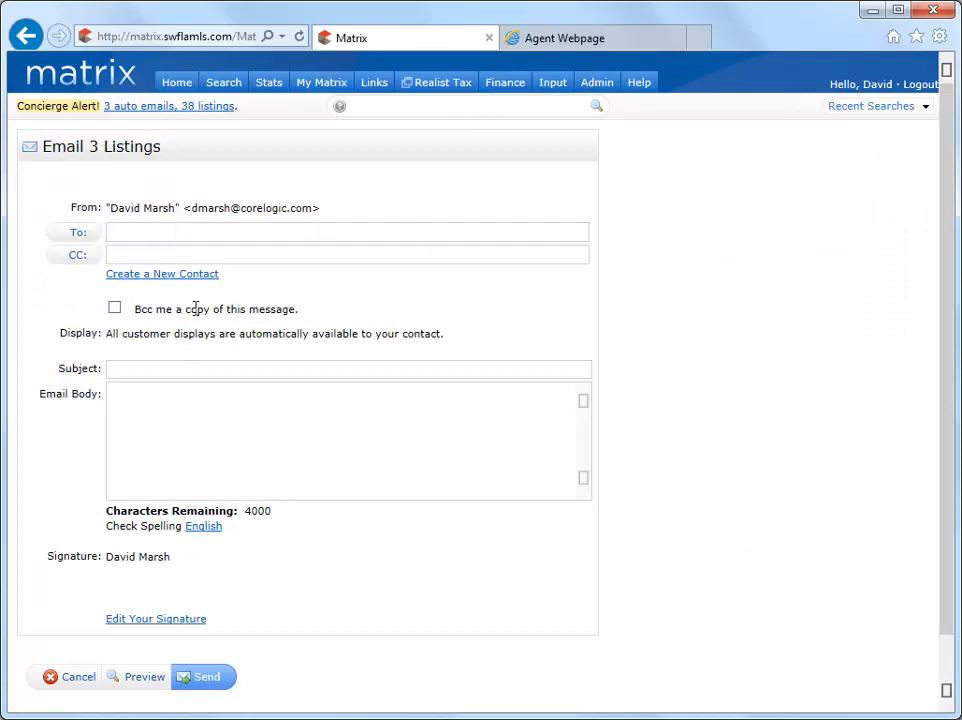
{"action": "left_click", "coordinate": [207, 278]}
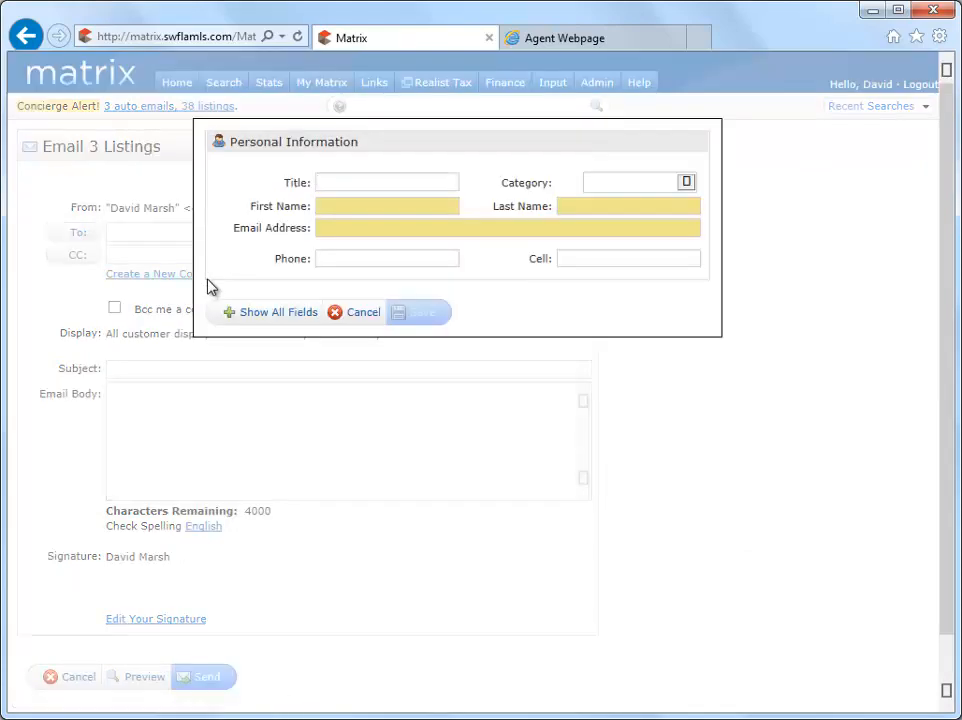
{"action": "left_click", "coordinate": [452, 203]}
{"action": "type", "text": "Anita"}
{"action": "key", "text": "Tab"}
{"action": "type", "text": "Lift"}
{"action": "key", "text": "Tab"}
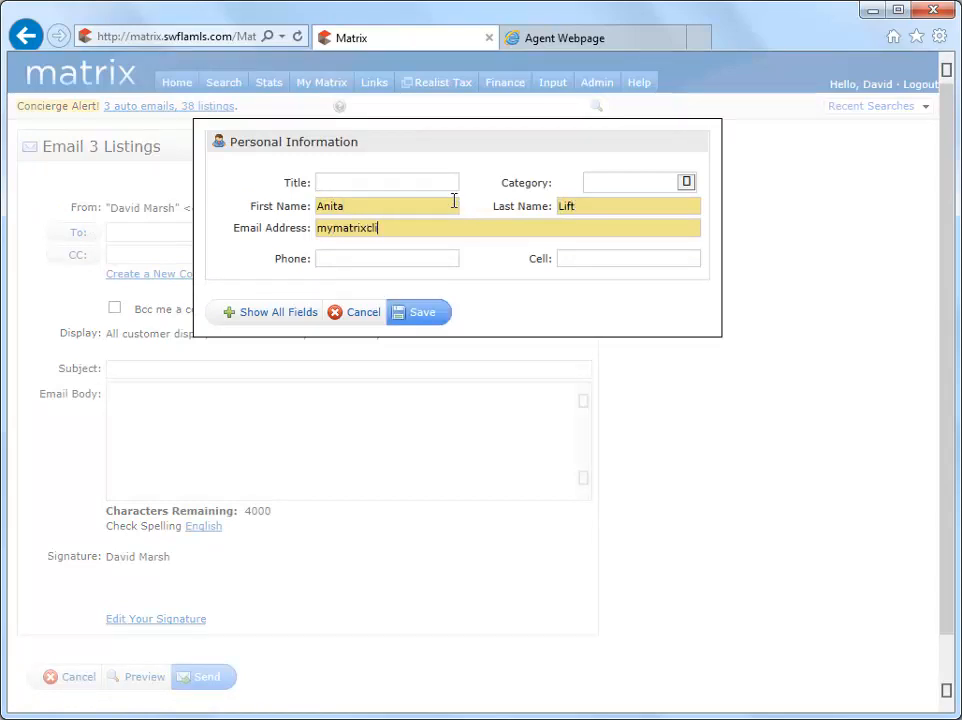
{"action": "left_click", "coordinate": [432, 316]}
Set the e-mail subject to "Check out these listings!" and send the message.
{"action": "left_click", "coordinate": [449, 368]}
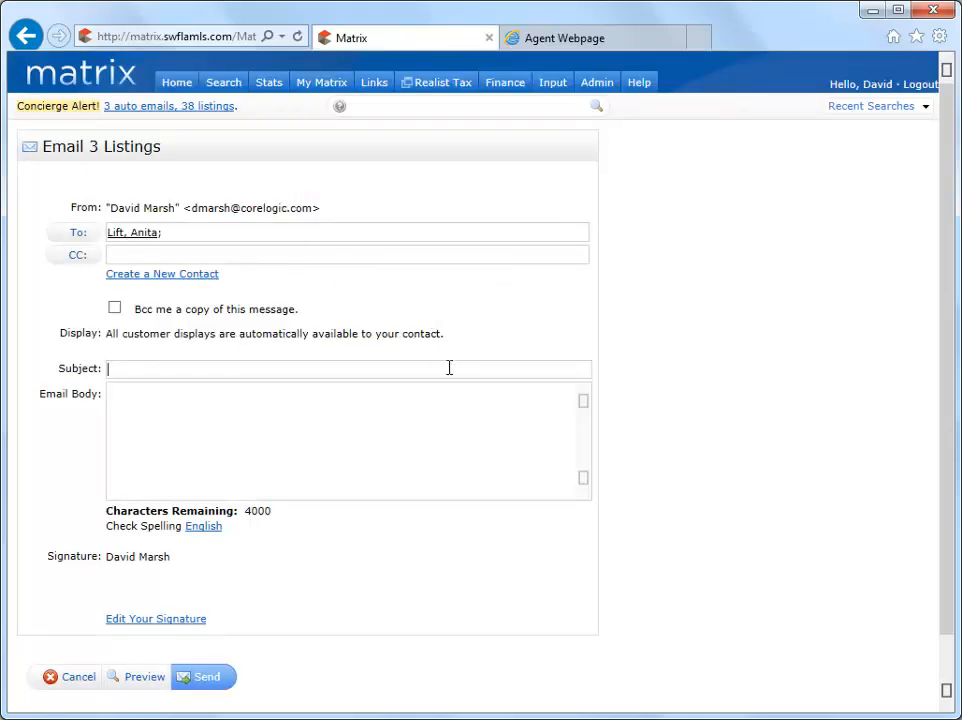
{"action": "type", "text": "Check out these listings"}
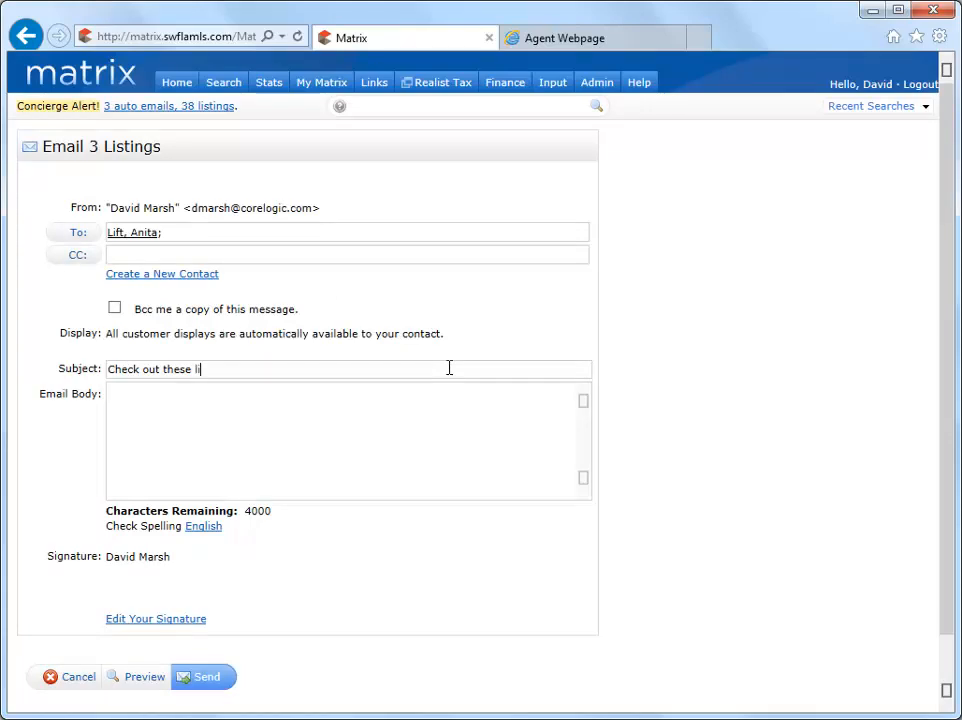
{"action": "type", "text": "!"}
{"action": "left_click", "coordinate": [210, 680]}
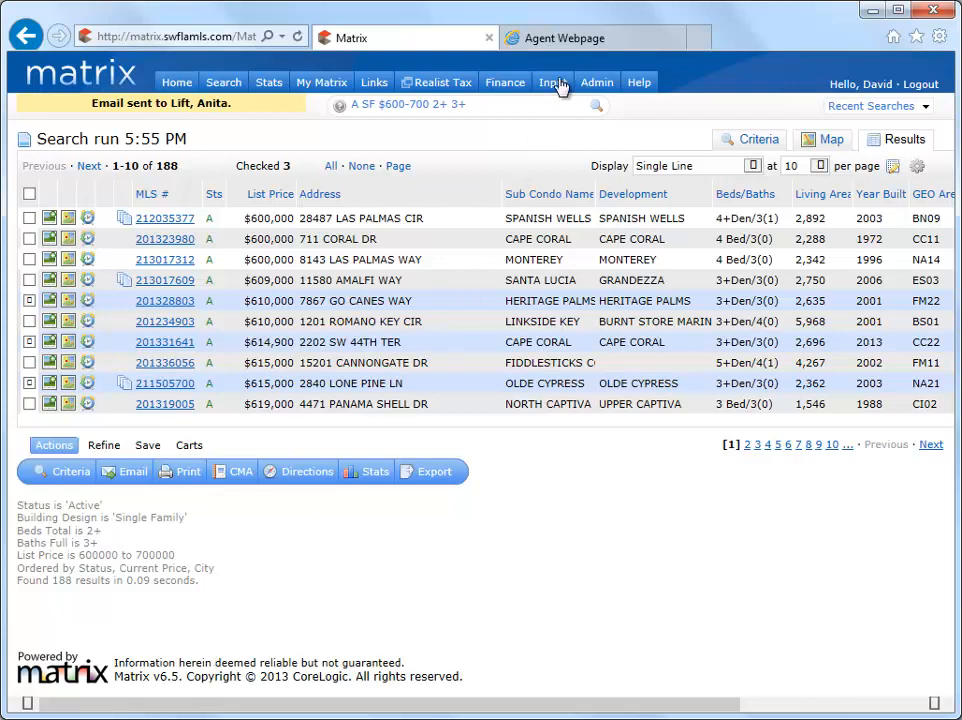
Switch to the agent webpage, open the agent sign-up form, and enter the client's first name, last name and e-mail address.
{"action": "left_click", "coordinate": [565, 38]}
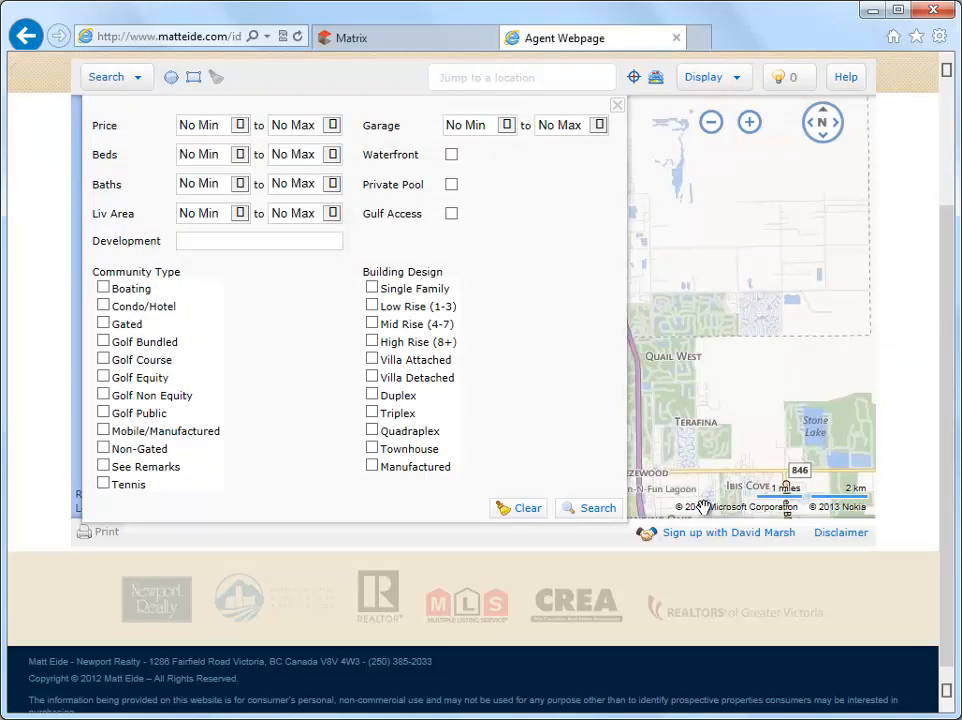
{"action": "left_click", "coordinate": [710, 541]}
{"action": "left_click", "coordinate": [616, 183]}
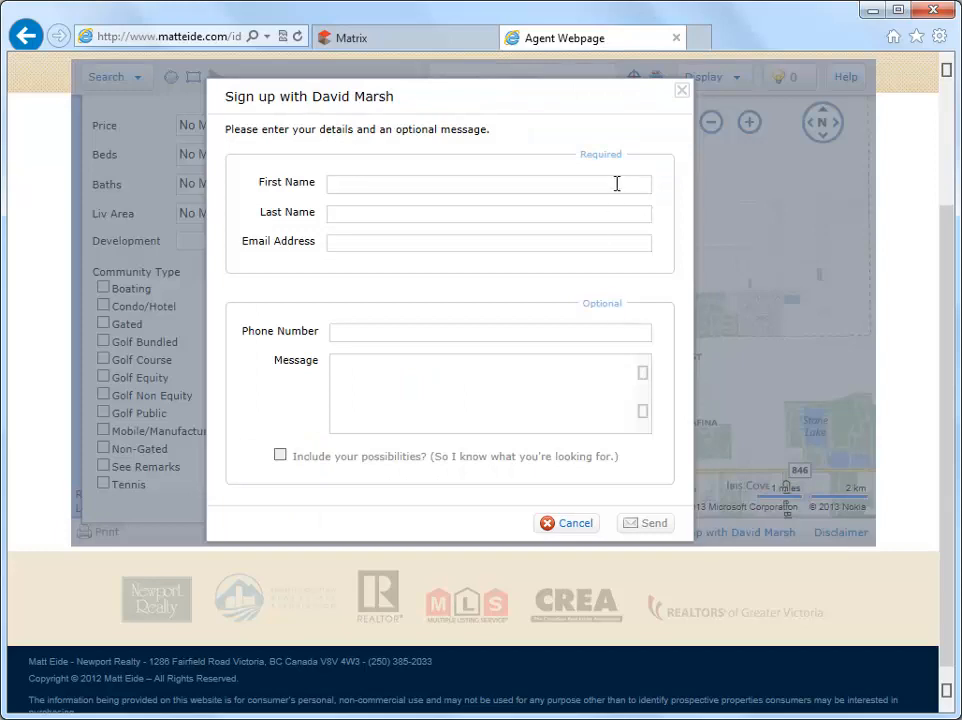
{"action": "type", "text": "Sandy"}
{"action": "key", "text": "Tab"}
{"action": "type", "text": "Rhodes"}
{"action": "key", "text": "Tab"}
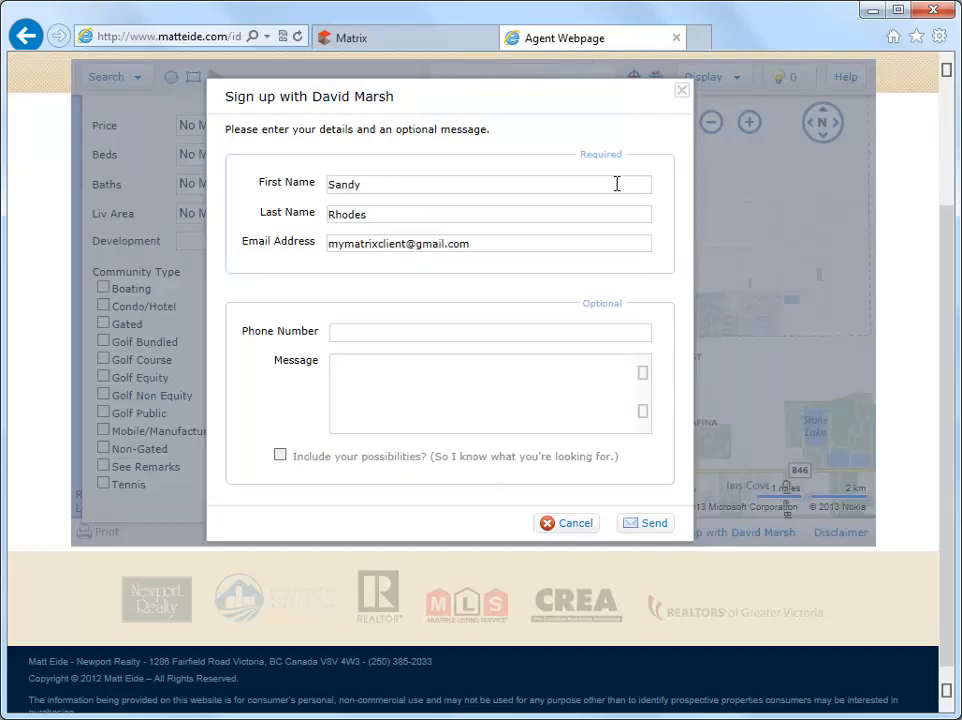
Add the client's phone number and the message "I'm interested in chatting.", then send the contact request and close its confirmation.
{"action": "key", "text": "Tab"}
{"action": "type", "text": "(555) 555-5555"}
{"action": "key", "text": "Tab"}
{"action": "type", "text": "I'm"}
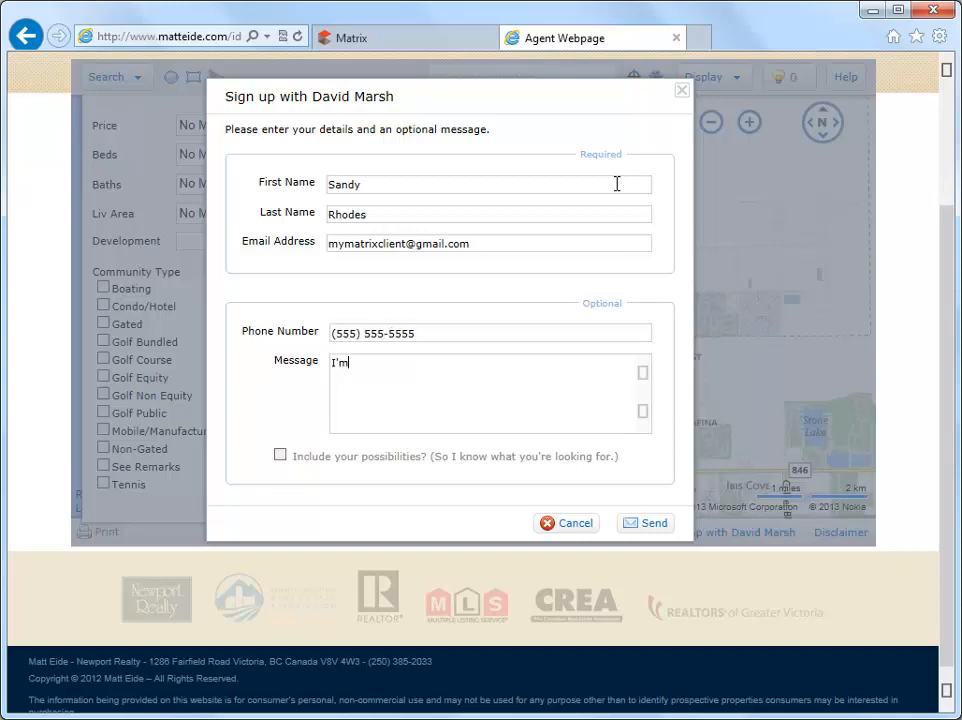
{"action": "type", "text": " interested in chatting."}
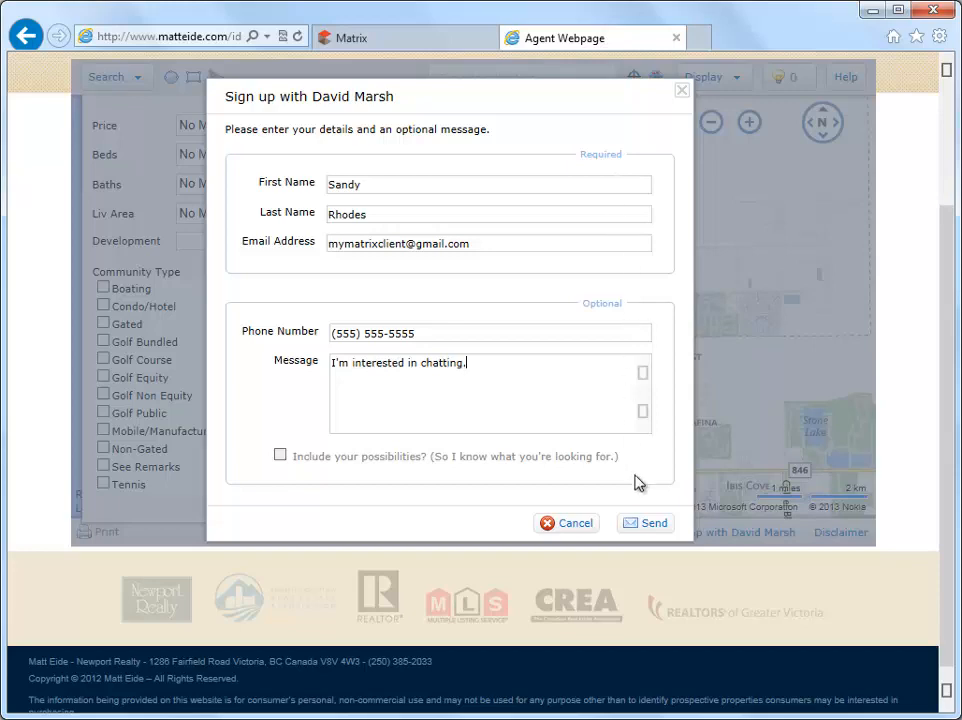
{"action": "left_click", "coordinate": [651, 524]}
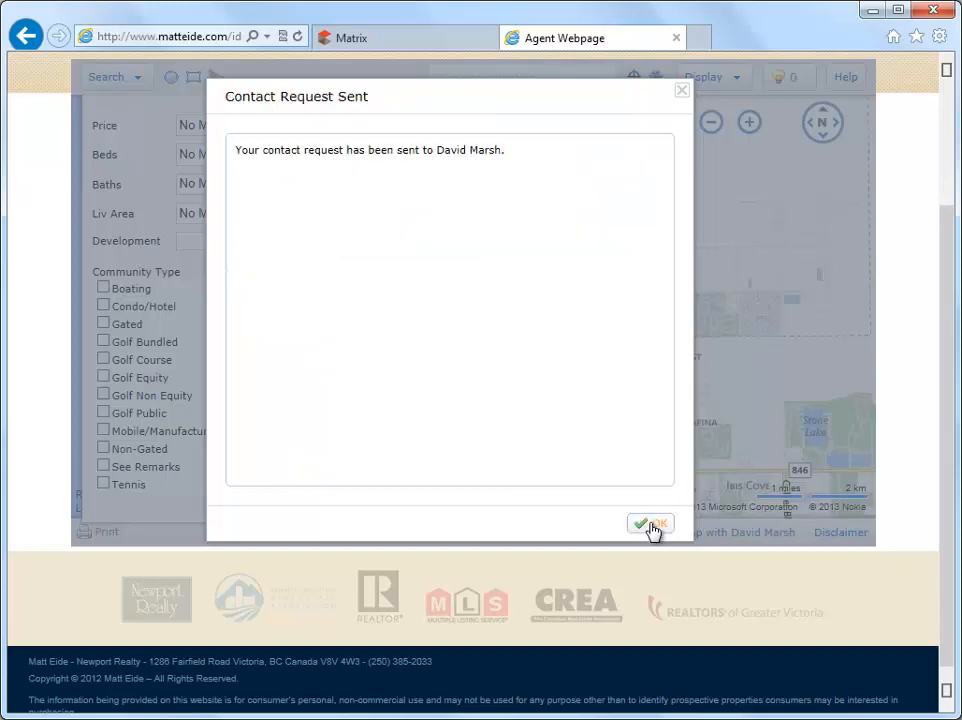
{"action": "left_click", "coordinate": [650, 524]}
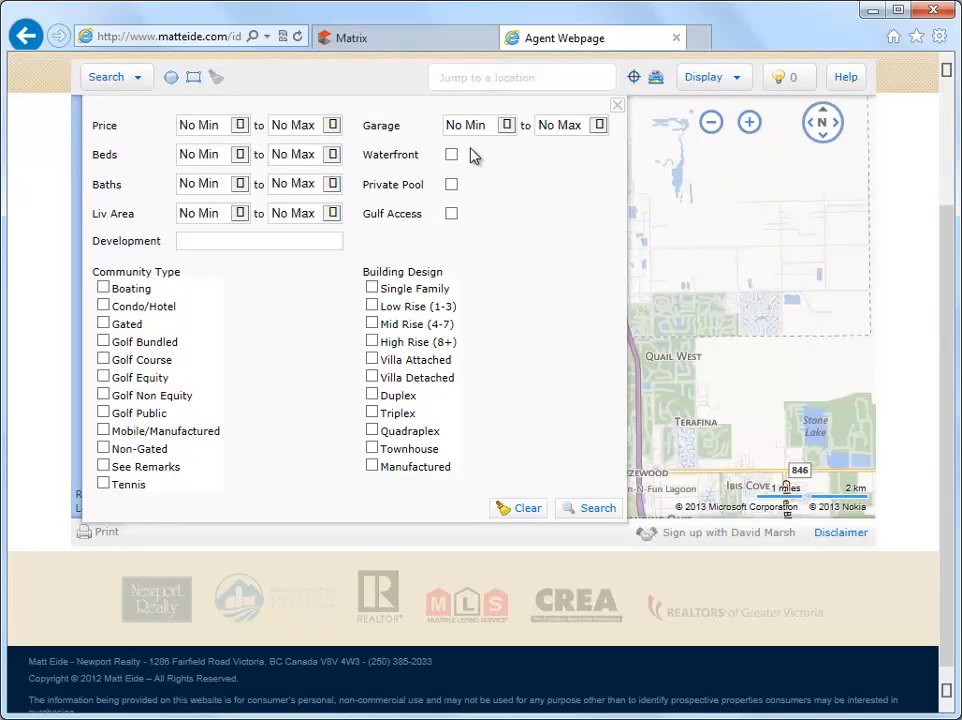
Return to the Matrix home page and add the newest contact request as a contact in the Prospect category.
{"action": "left_click", "coordinate": [445, 47]}
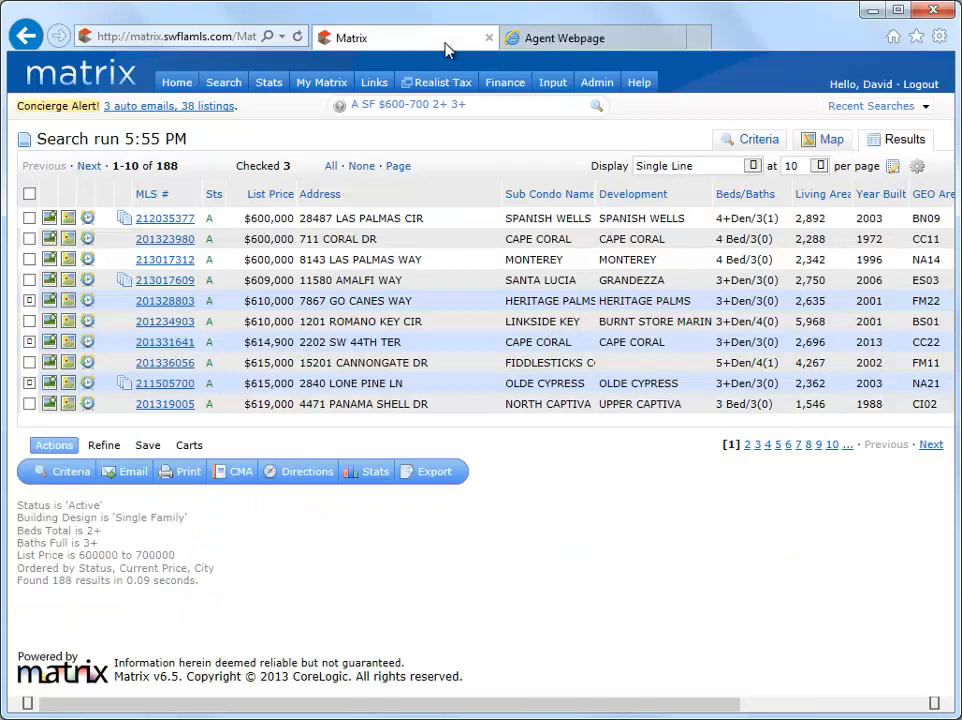
{"action": "left_click", "coordinate": [177, 84]}
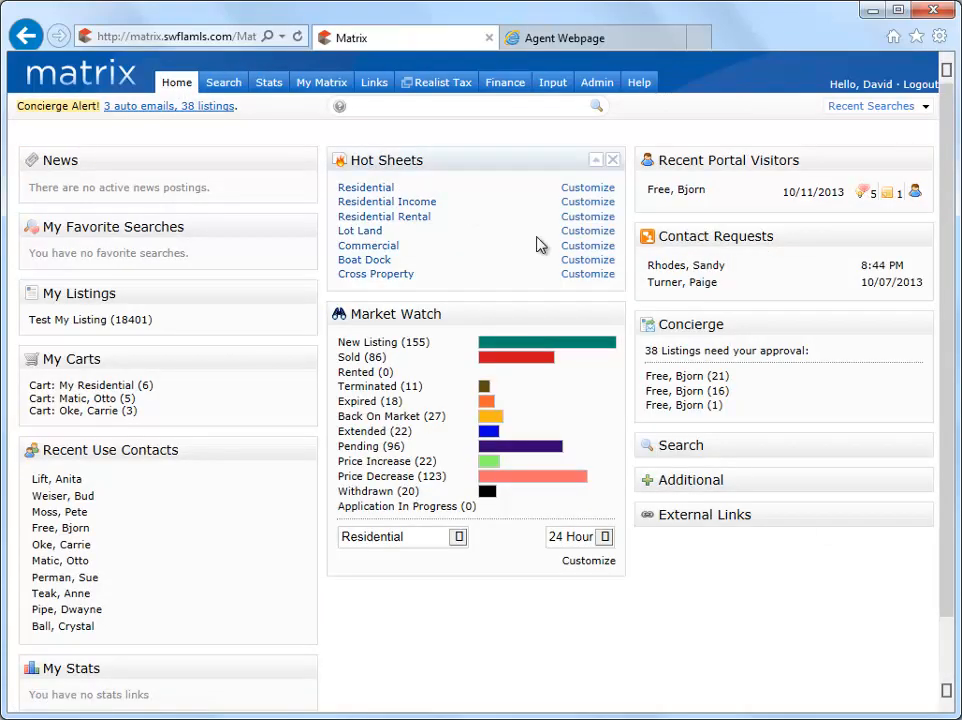
{"action": "left_click", "coordinate": [664, 268]}
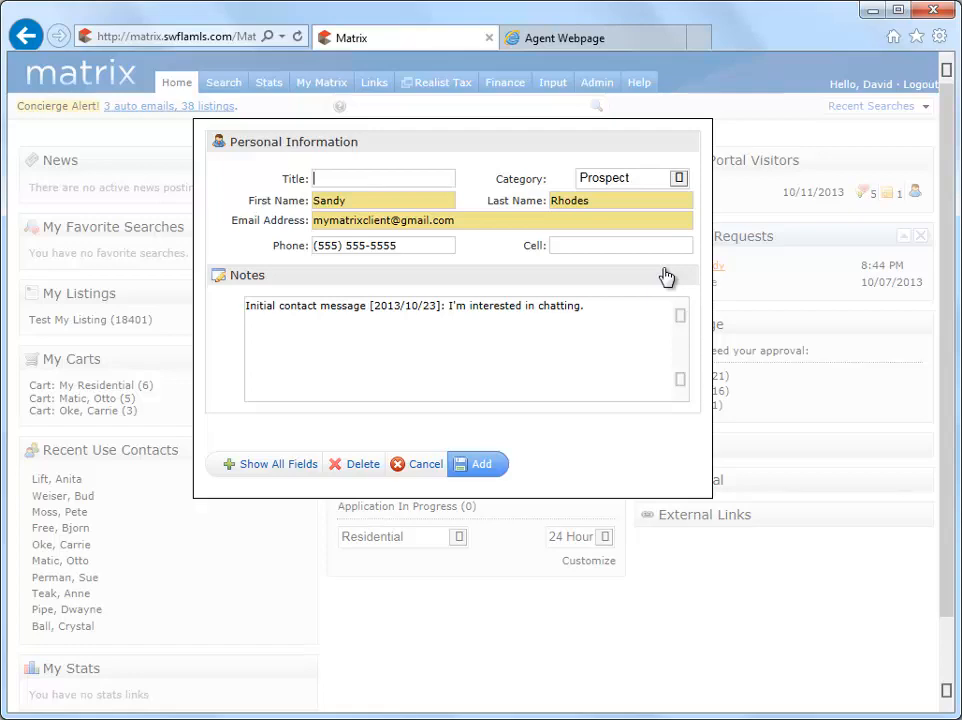
{"action": "left_click", "coordinate": [480, 465]}
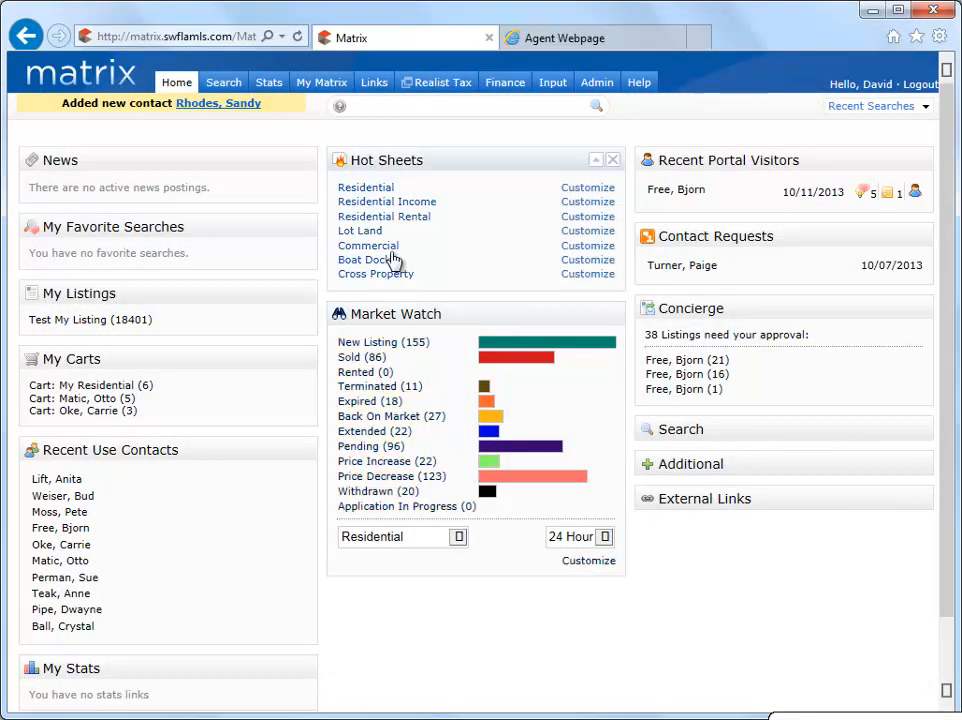
Open the contacts list from the Matrix home page.
{"action": "mouse_move", "coordinate": [336, 88]}
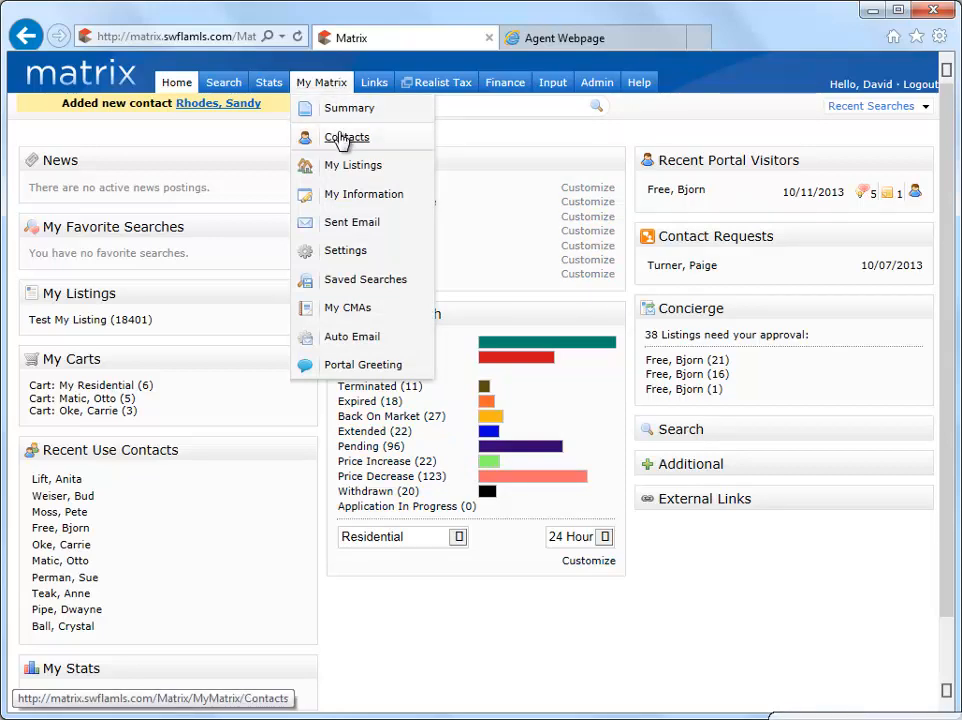
{"action": "left_click", "coordinate": [343, 140]}
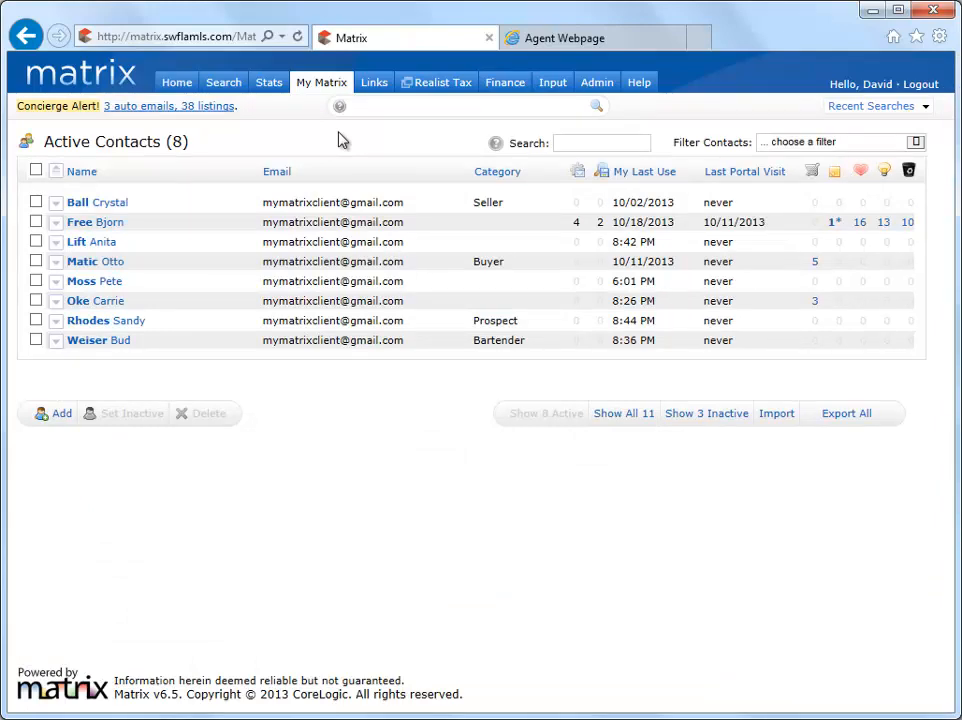
View the available contact filters, search the active contacts for "sa" and "rh", and clear the search.
{"action": "left_click", "coordinate": [916, 146]}
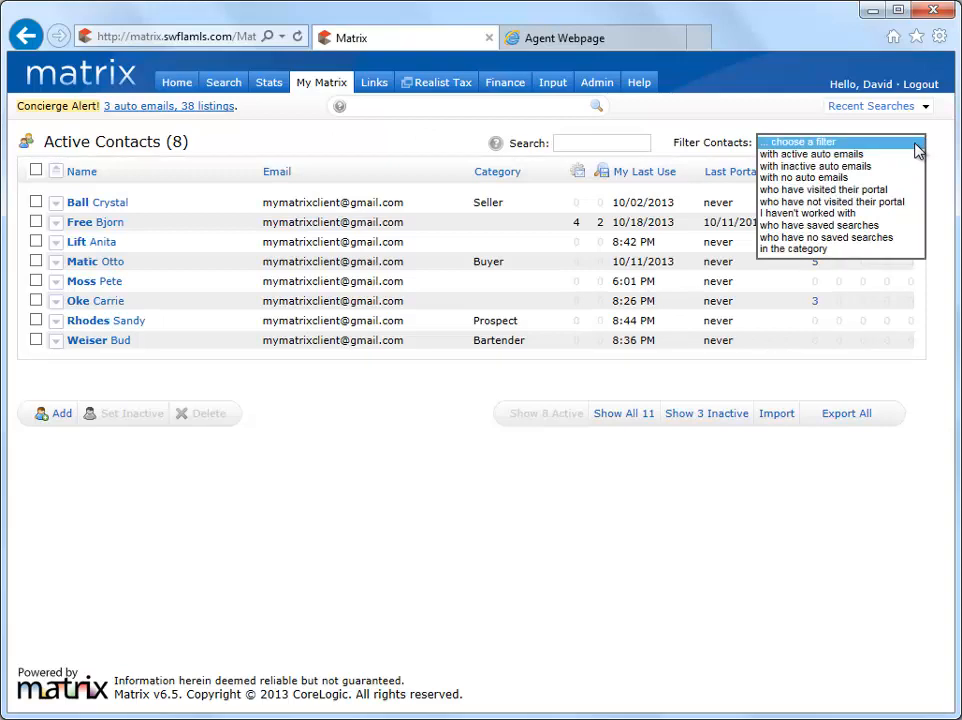
{"action": "left_click", "coordinate": [648, 140]}
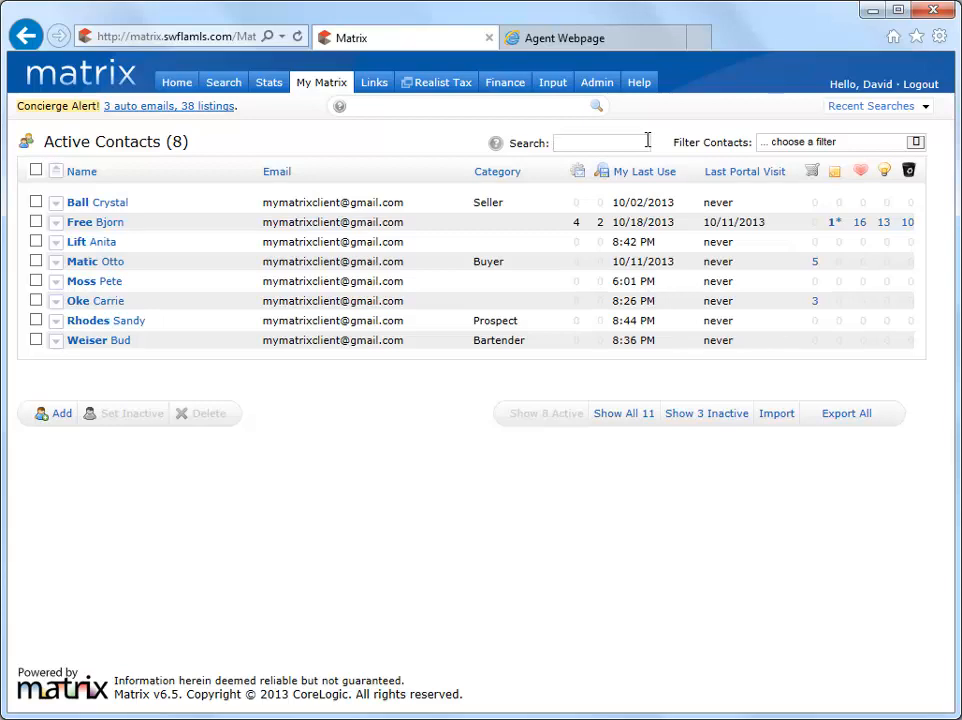
{"action": "type", "text": "sa"}
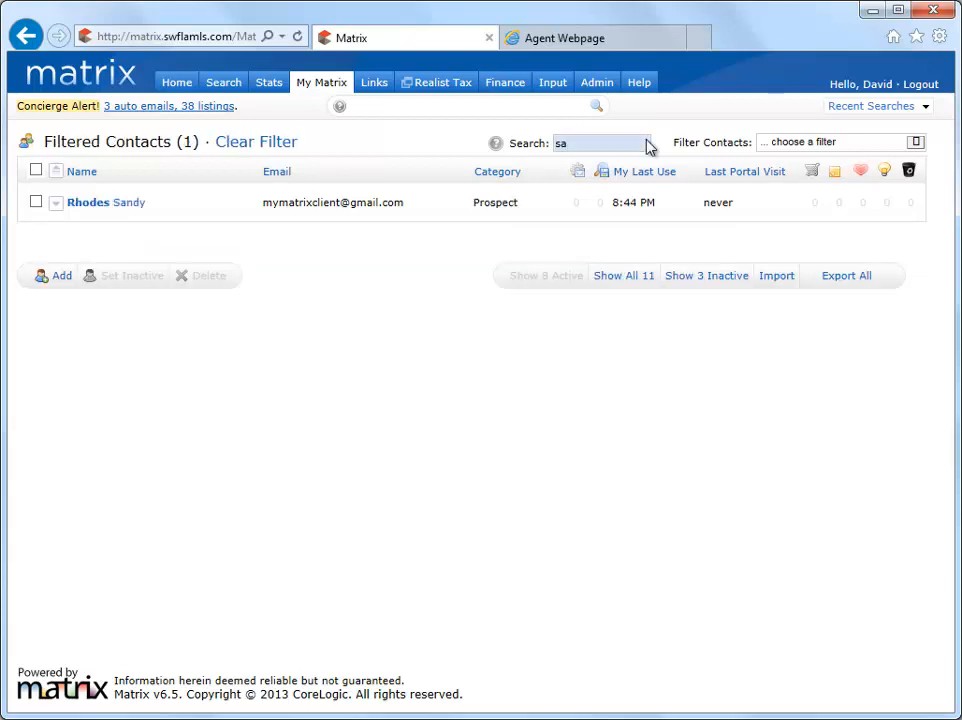
{"action": "key", "text": "BackSpace"}
{"action": "key", "text": "BackSpace"}
{"action": "type", "text": "rh"}
{"action": "key", "text": "BackSpace"}
{"action": "key", "text": "BackSpace"}
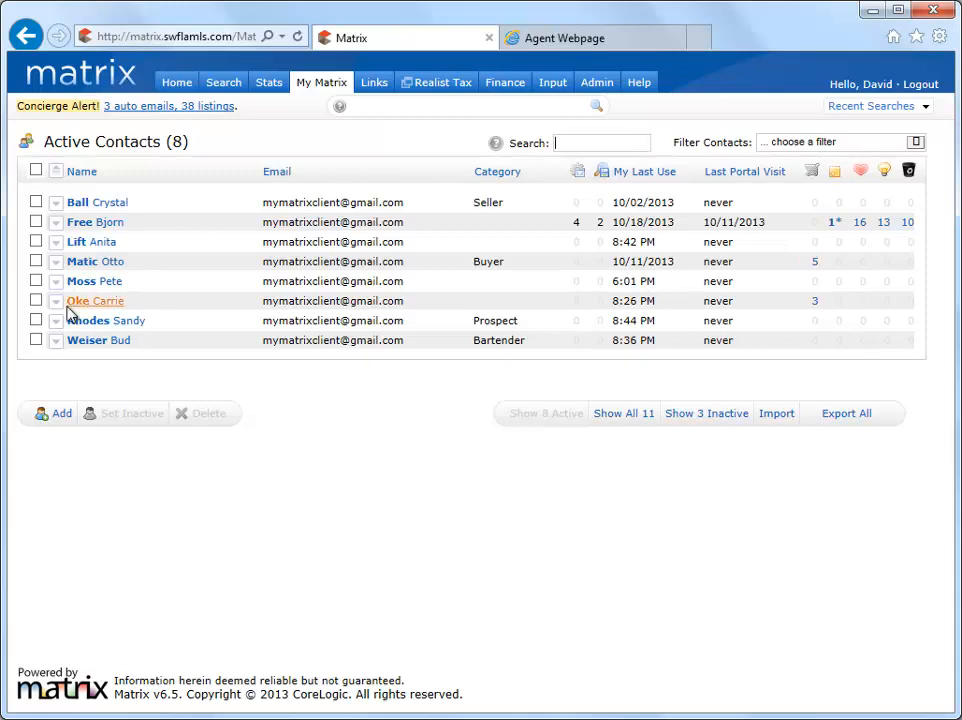
Set the Buyer contact and the contact two rows below it inactive.
{"action": "left_click", "coordinate": [35, 302]}
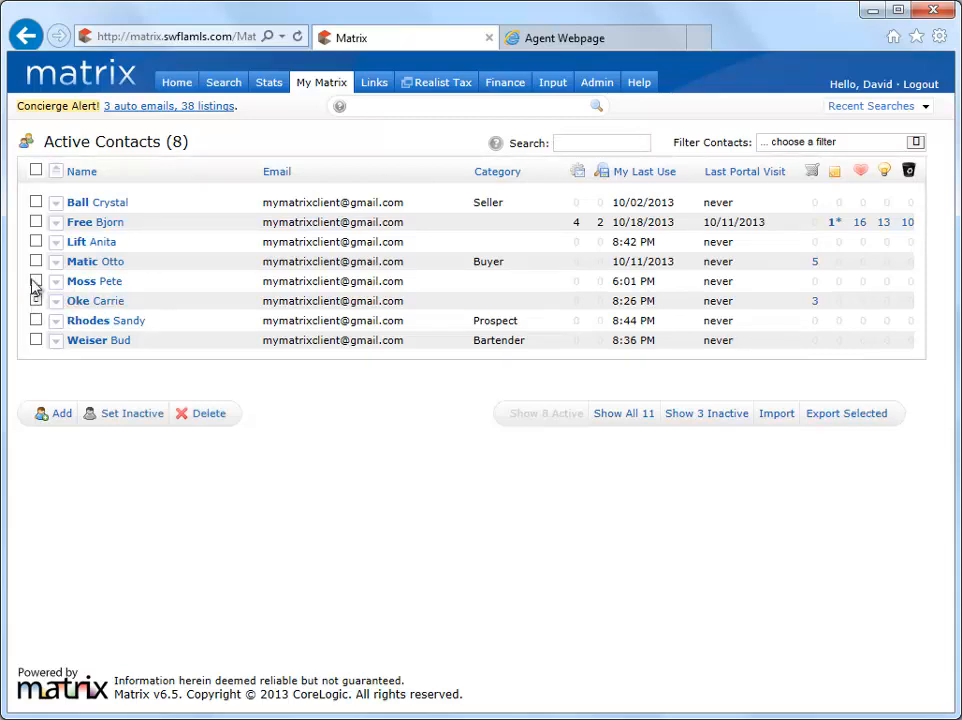
{"action": "left_click", "coordinate": [35, 262]}
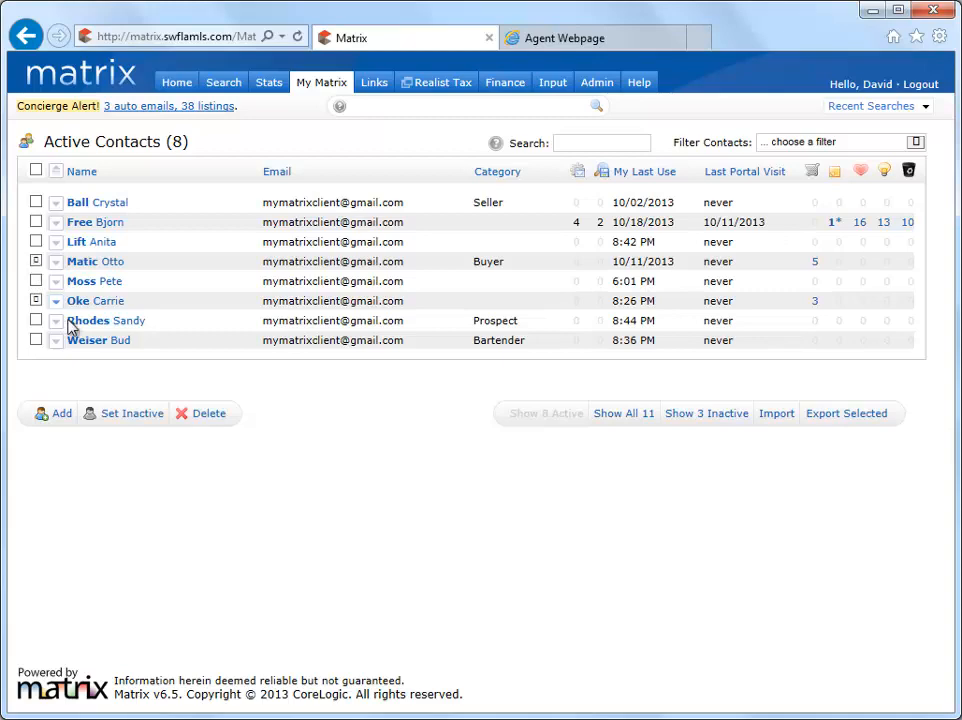
{"action": "left_click", "coordinate": [140, 414]}
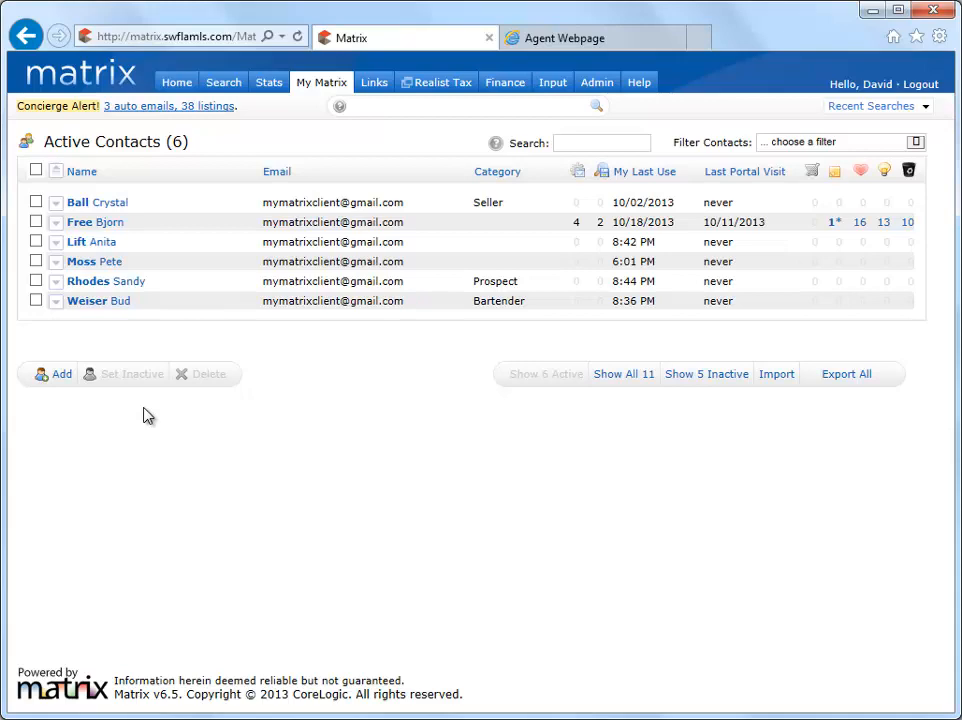
Show the inactive contacts and set the third and fourth ones active.
{"action": "left_click", "coordinate": [678, 375]}
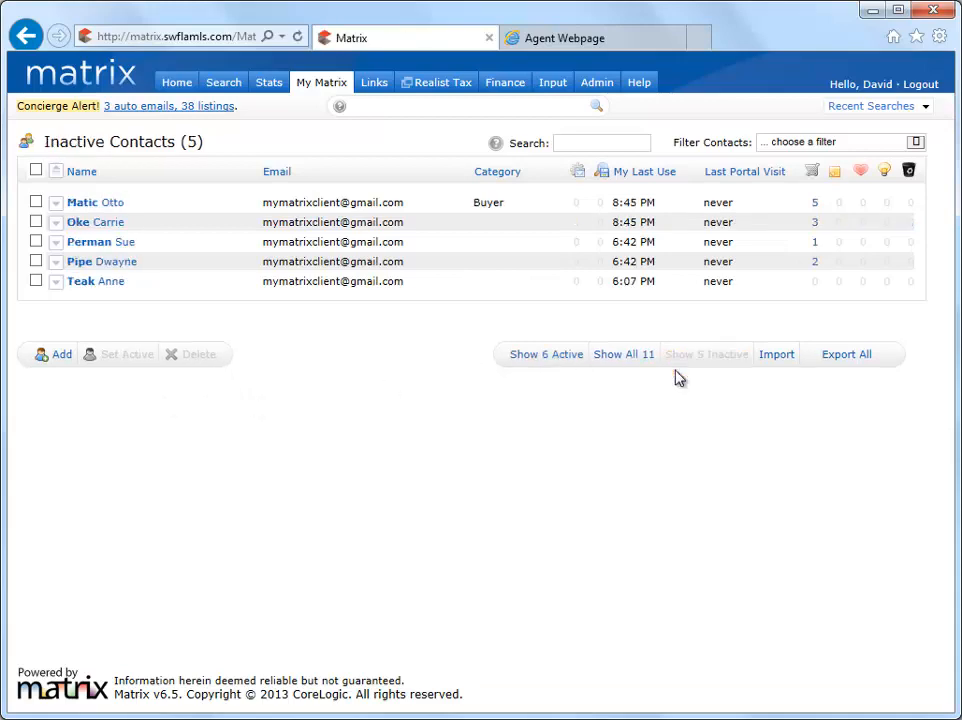
{"action": "left_click", "coordinate": [35, 261]}
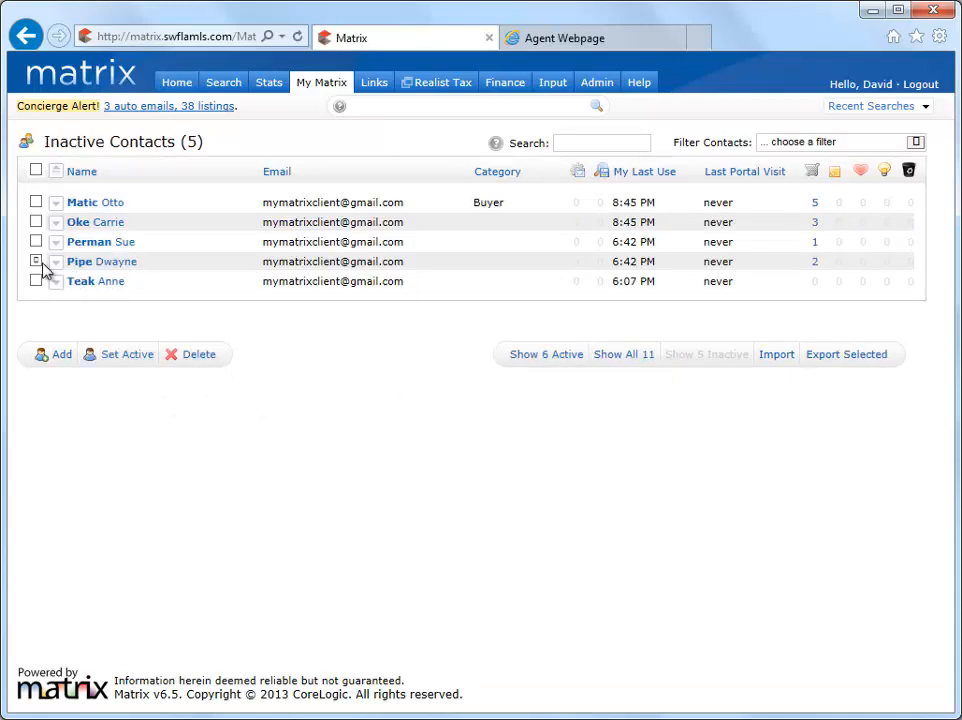
{"action": "left_click", "coordinate": [36, 242]}
{"action": "left_click", "coordinate": [128, 356]}
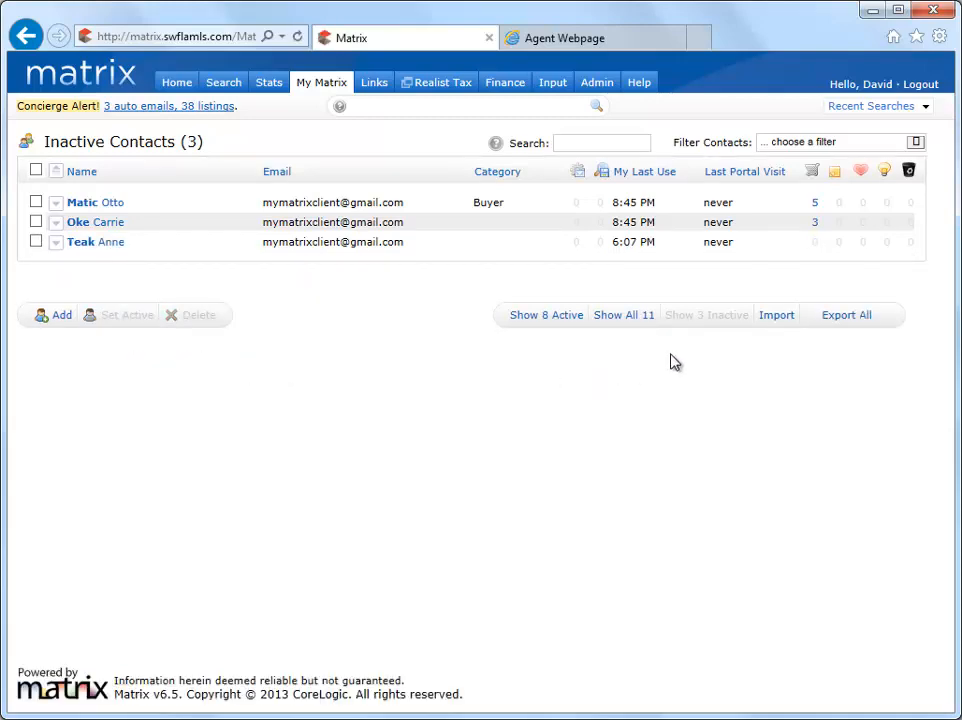
Export the second, fourth, fifth, seventh and eighth active contacts, save them as MatrixContacts.CSV, and dismiss the download notice.
{"action": "left_click", "coordinate": [543, 315]}
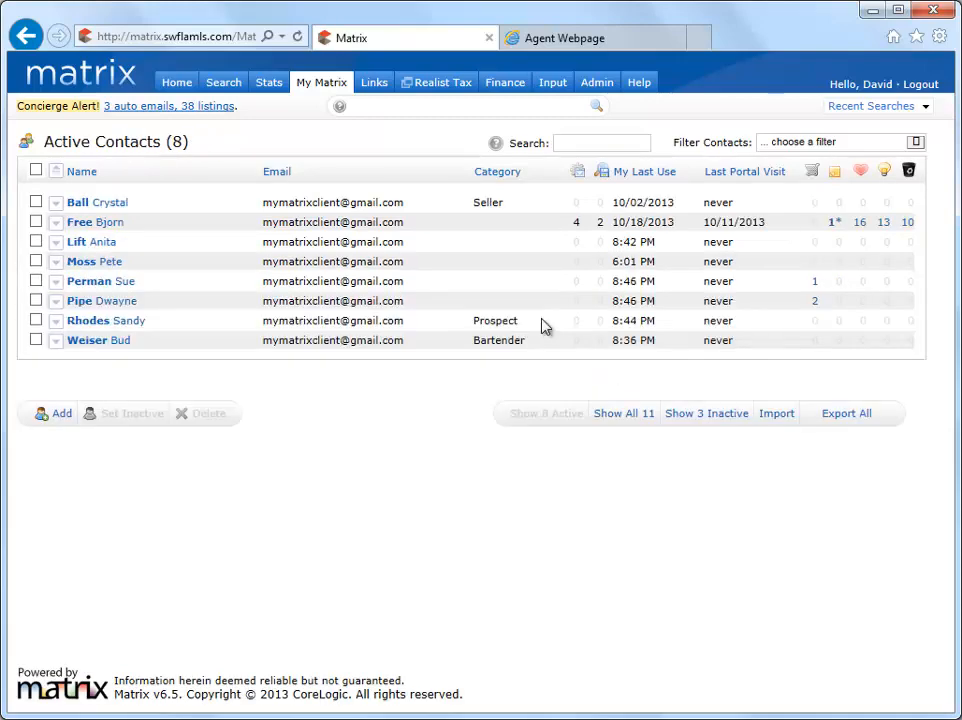
{"action": "left_click", "coordinate": [35, 340]}
{"action": "left_click", "coordinate": [35, 320]}
{"action": "left_click", "coordinate": [36, 281]}
{"action": "left_click", "coordinate": [36, 261]}
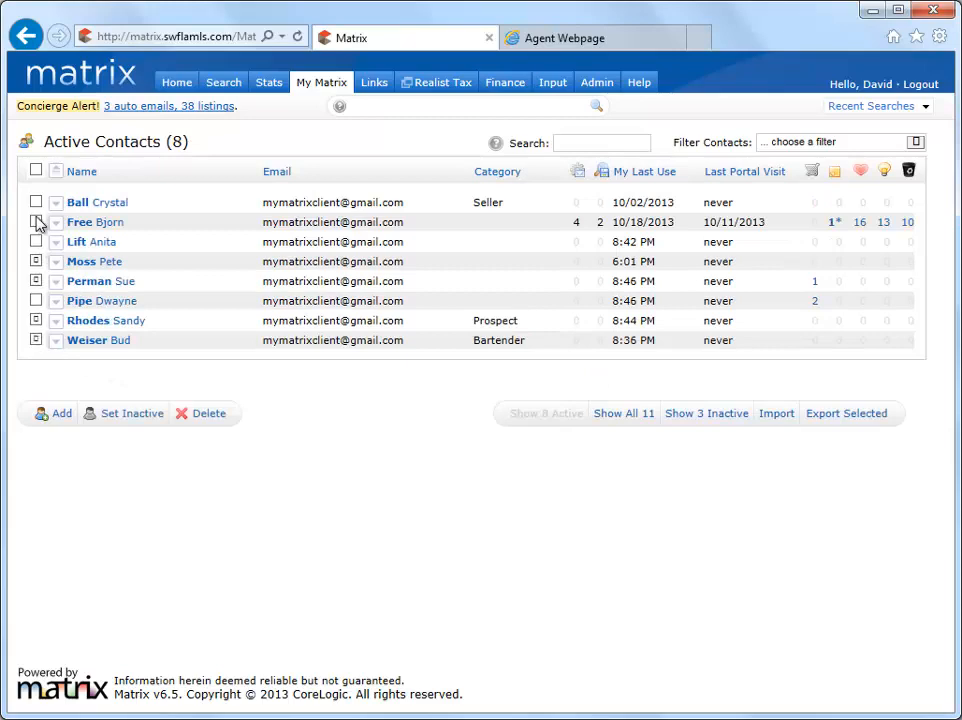
{"action": "left_click", "coordinate": [36, 222]}
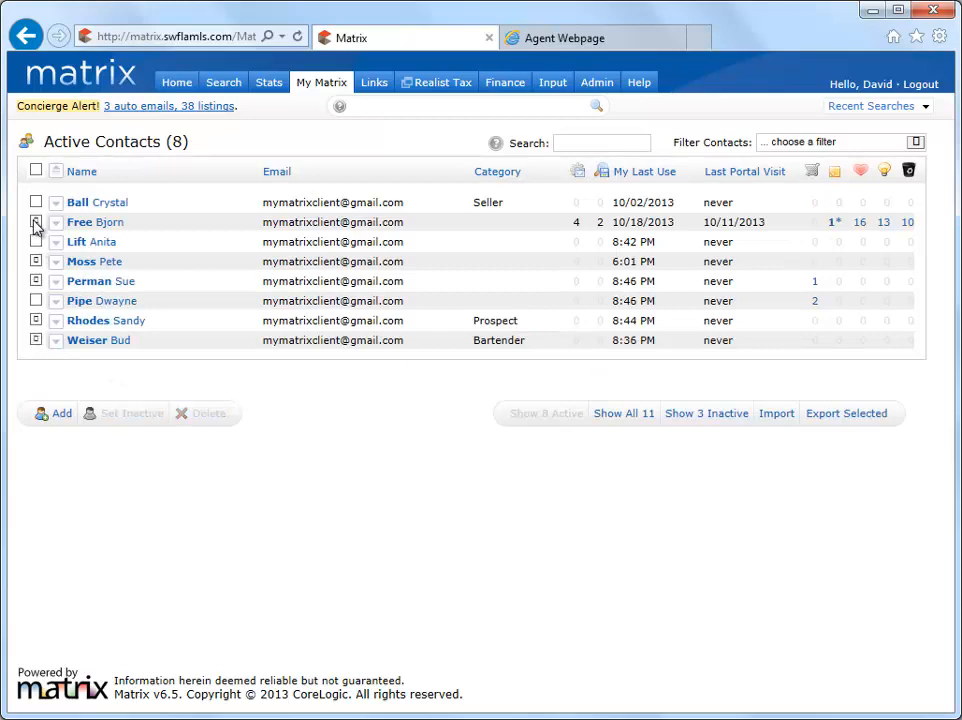
{"action": "left_click", "coordinate": [822, 418]}
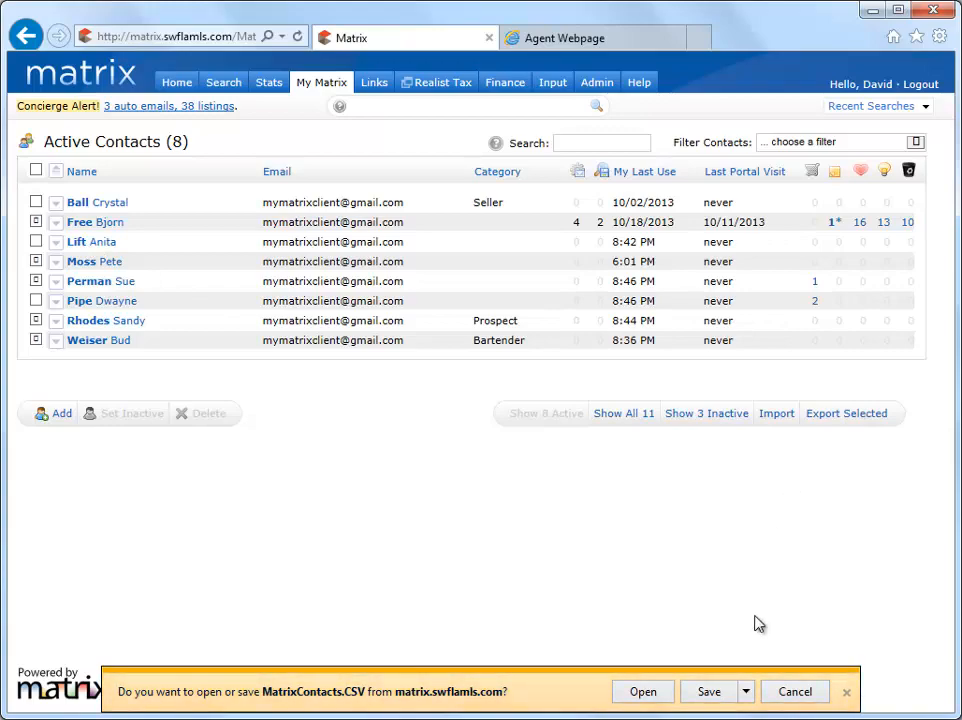
{"action": "left_click", "coordinate": [746, 698]}
{"action": "left_click", "coordinate": [800, 670]}
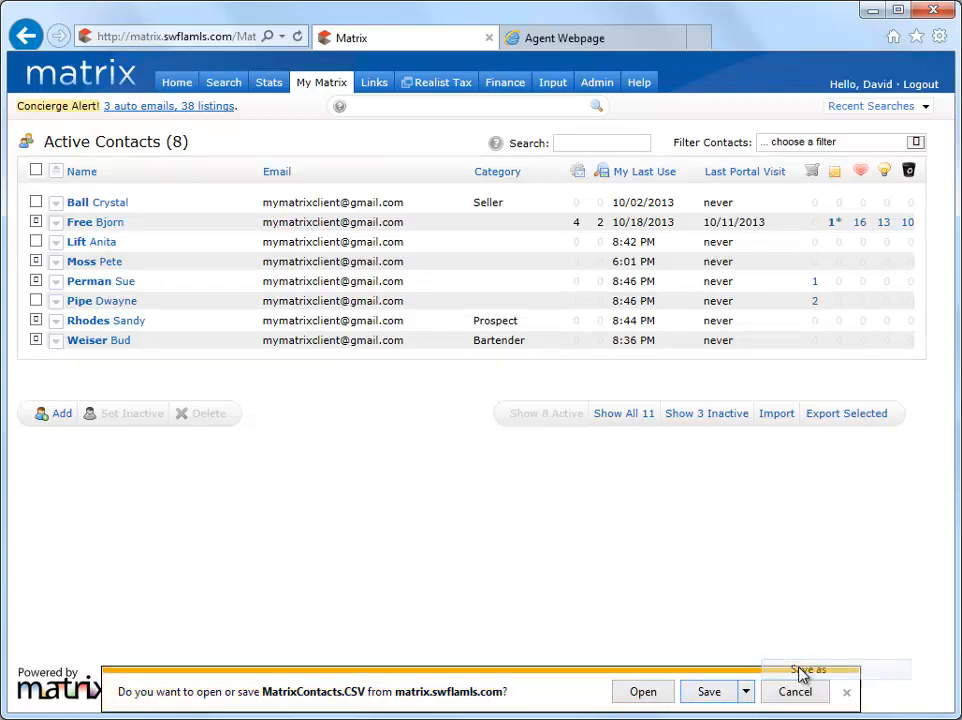
{"action": "left_click", "coordinate": [747, 545]}
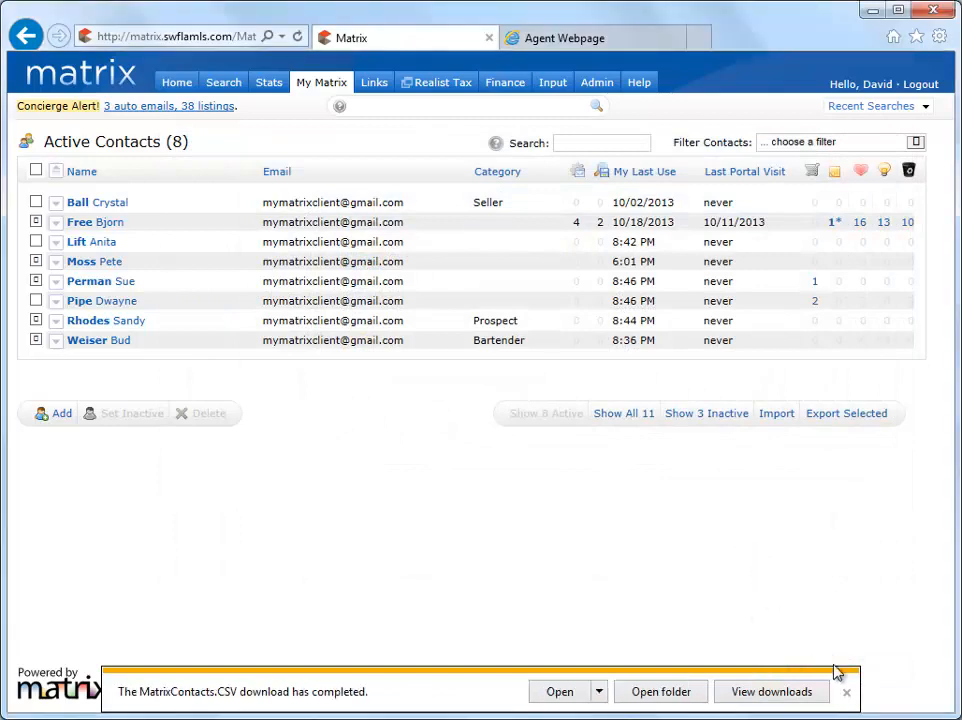
{"action": "left_click", "coordinate": [846, 697]}
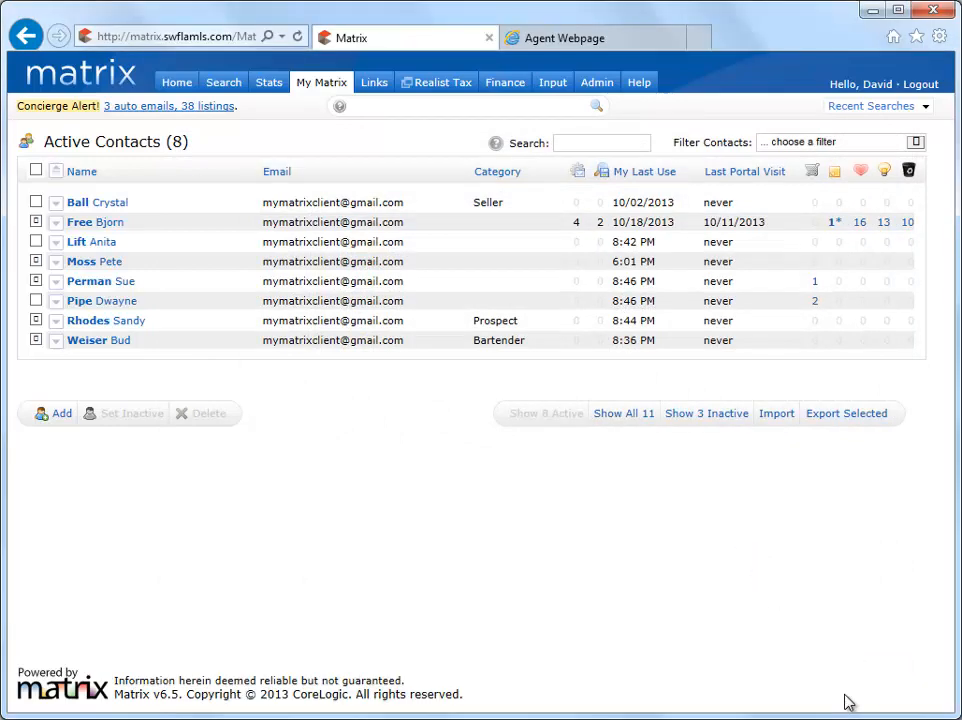
Import contacts from the newContacts.CSV file on the Desktop without updating existing contacts, and return to the contacts list.
{"action": "left_click", "coordinate": [776, 414]}
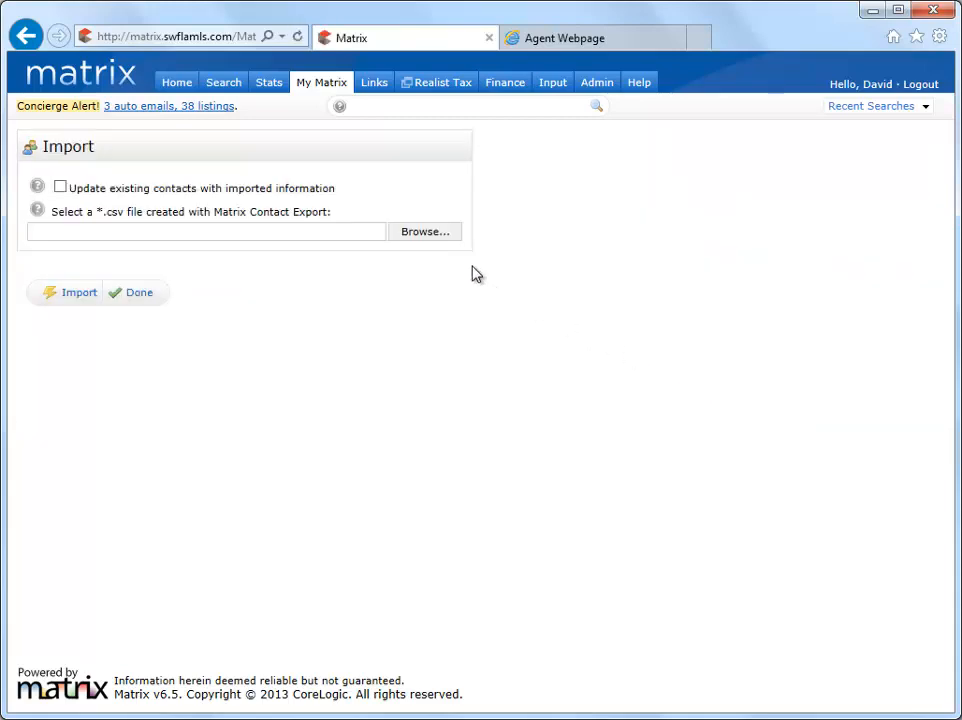
{"action": "left_click", "coordinate": [420, 232]}
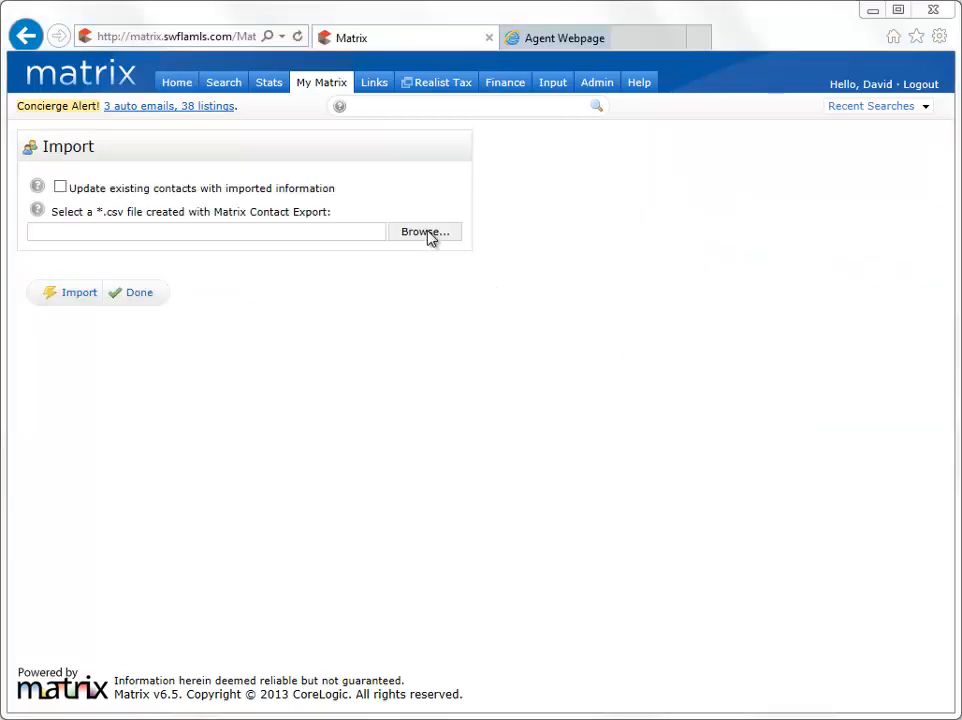
{"action": "left_click", "coordinate": [447, 288]}
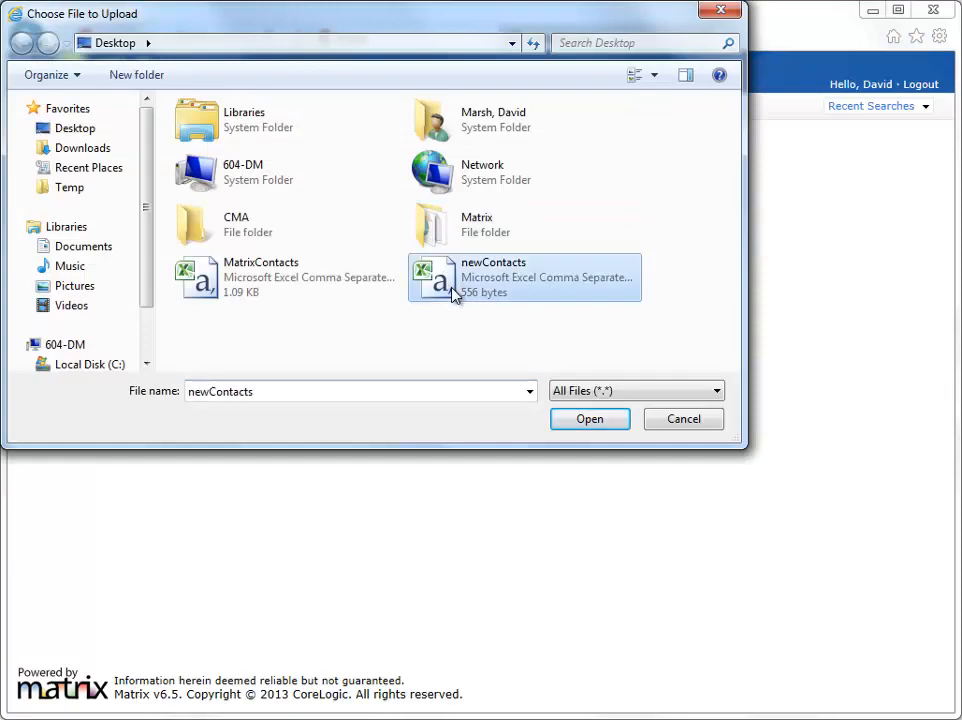
{"action": "left_click", "coordinate": [594, 421]}
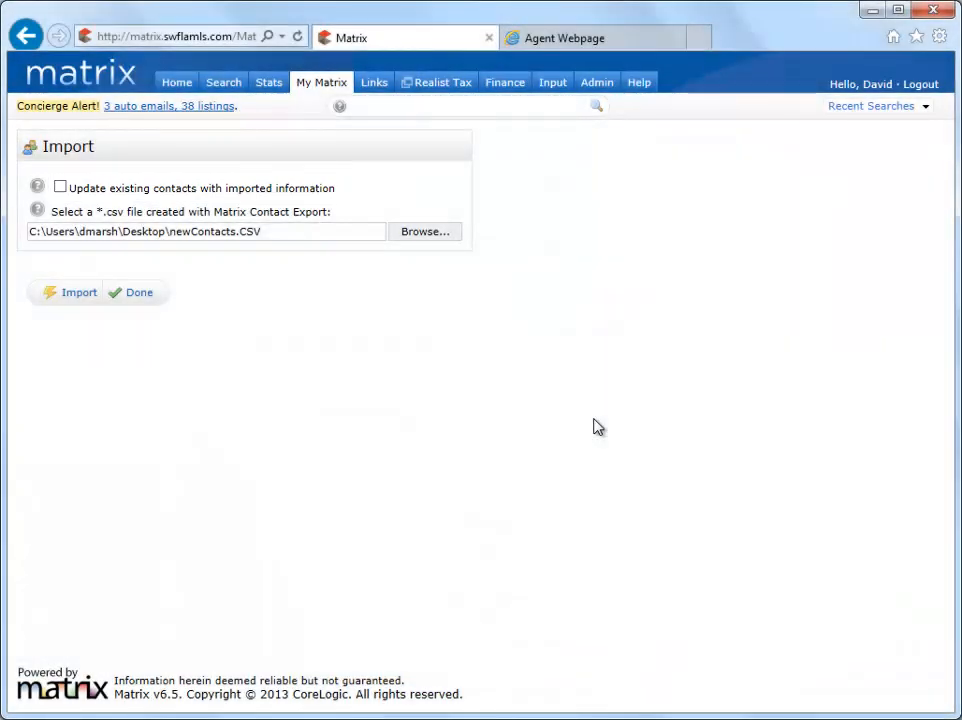
{"action": "left_click", "coordinate": [72, 293]}
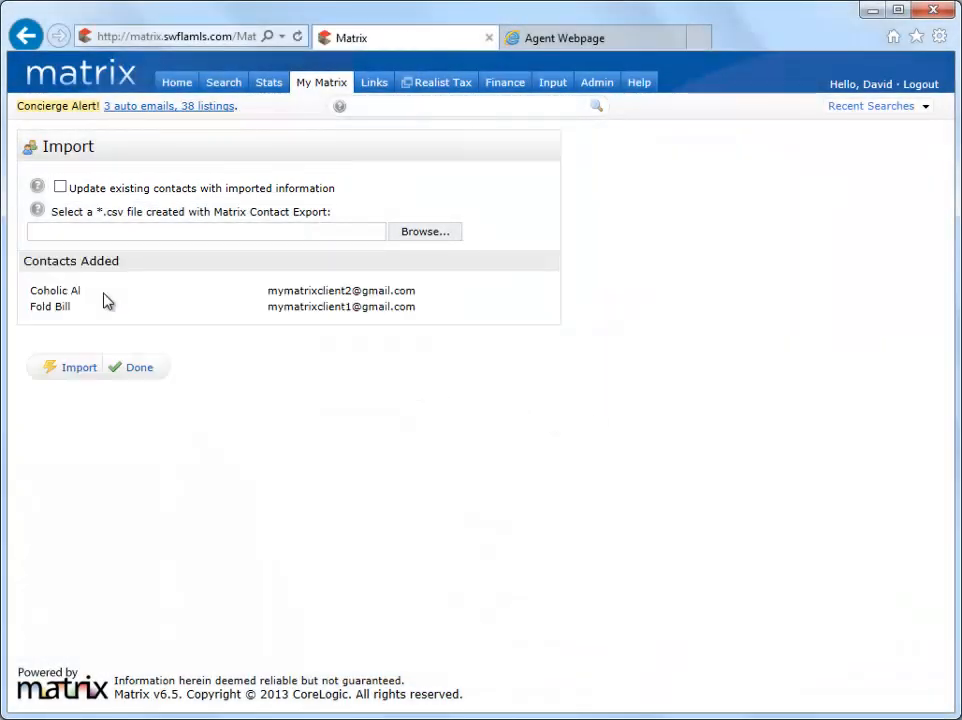
{"action": "left_click", "coordinate": [137, 369]}
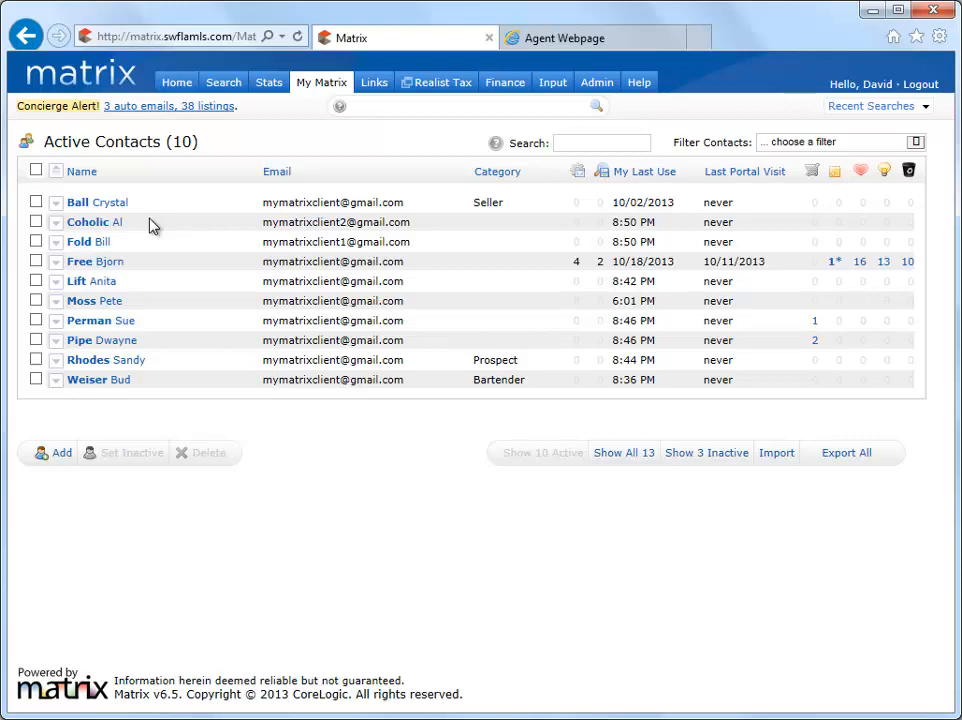
Expand the fourth active contact and review its portal activity and the criteria of its portal search "My Custom Search".
{"action": "left_click", "coordinate": [57, 263]}
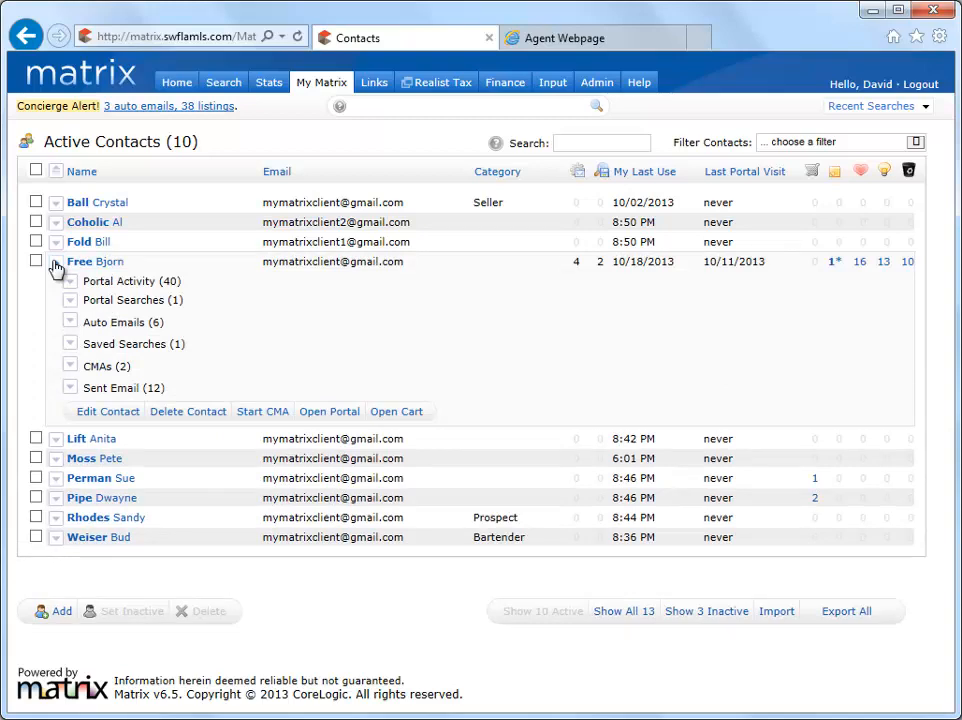
{"action": "left_click", "coordinate": [73, 284]}
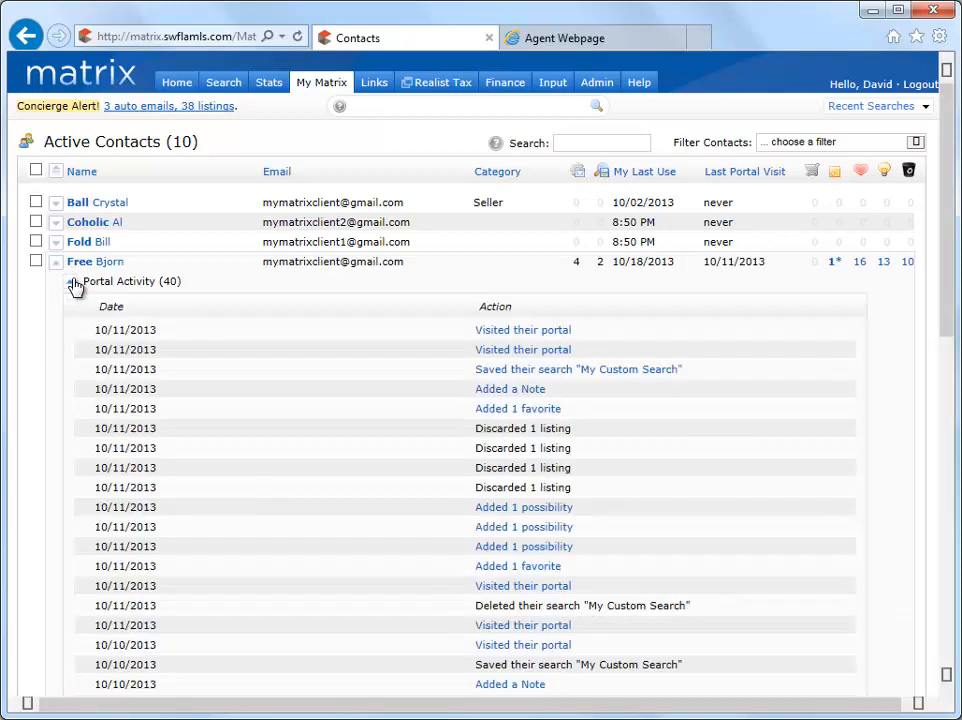
{"action": "left_click", "coordinate": [73, 284]}
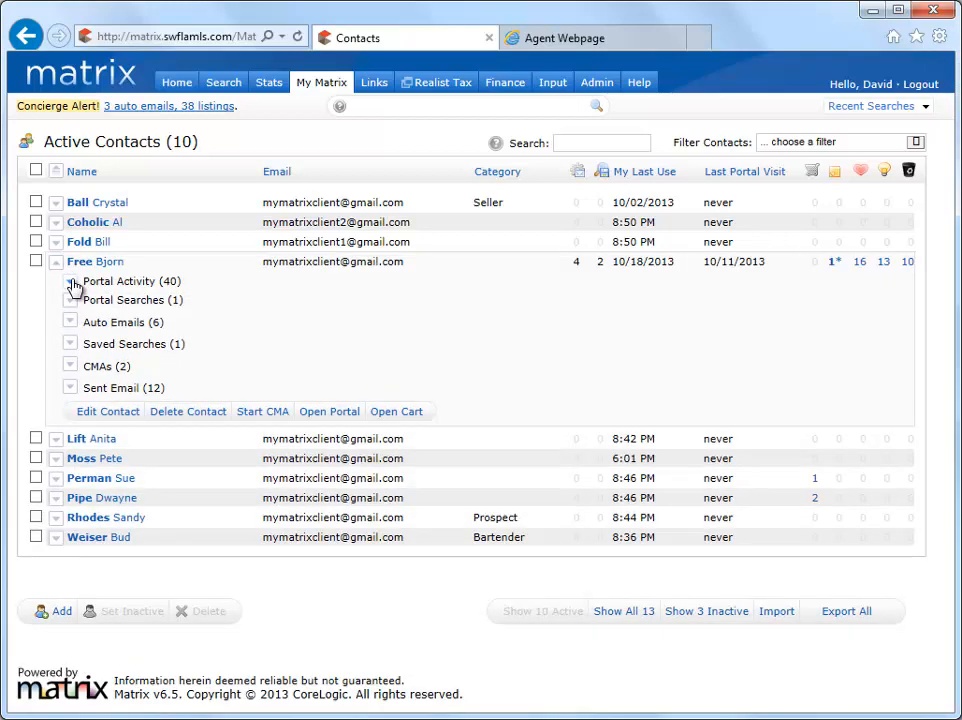
{"action": "left_click", "coordinate": [72, 303]}
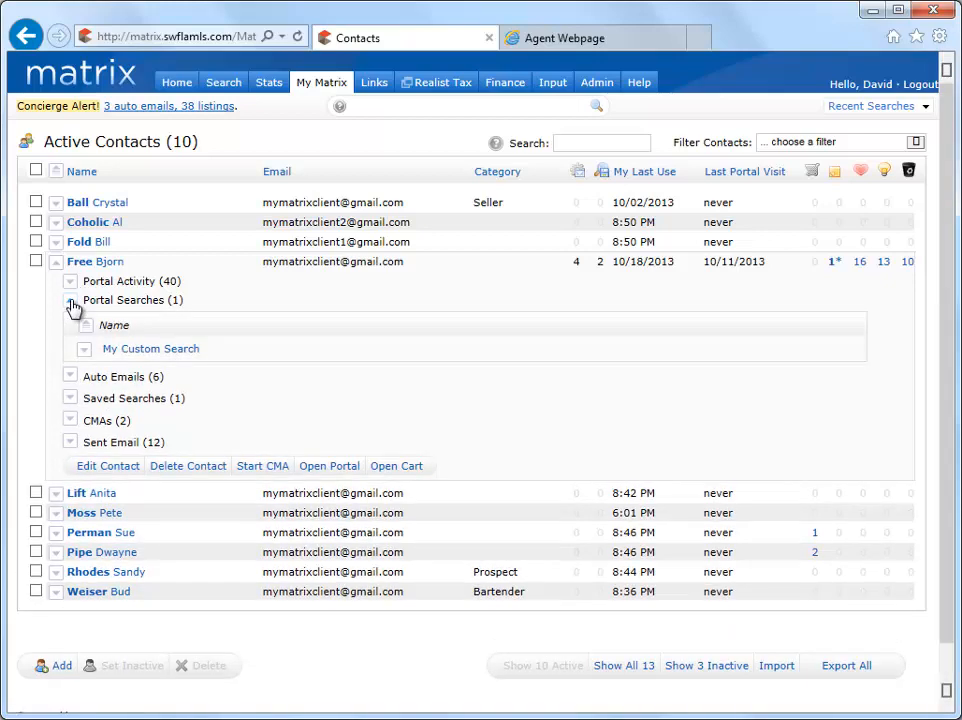
{"action": "left_click", "coordinate": [87, 354]}
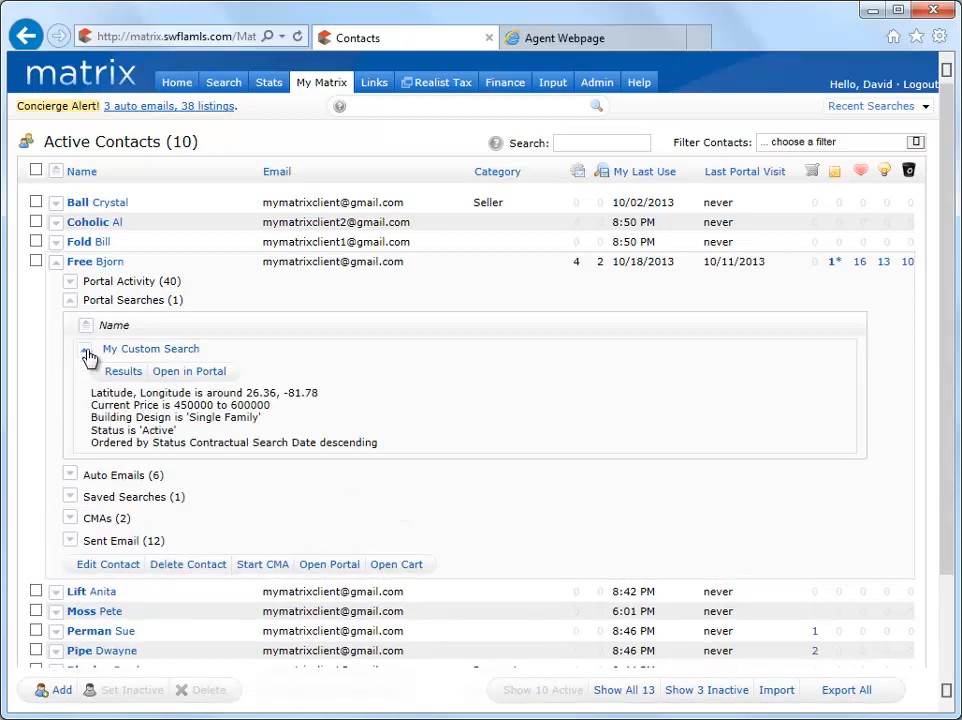
{"action": "left_click", "coordinate": [71, 304]}
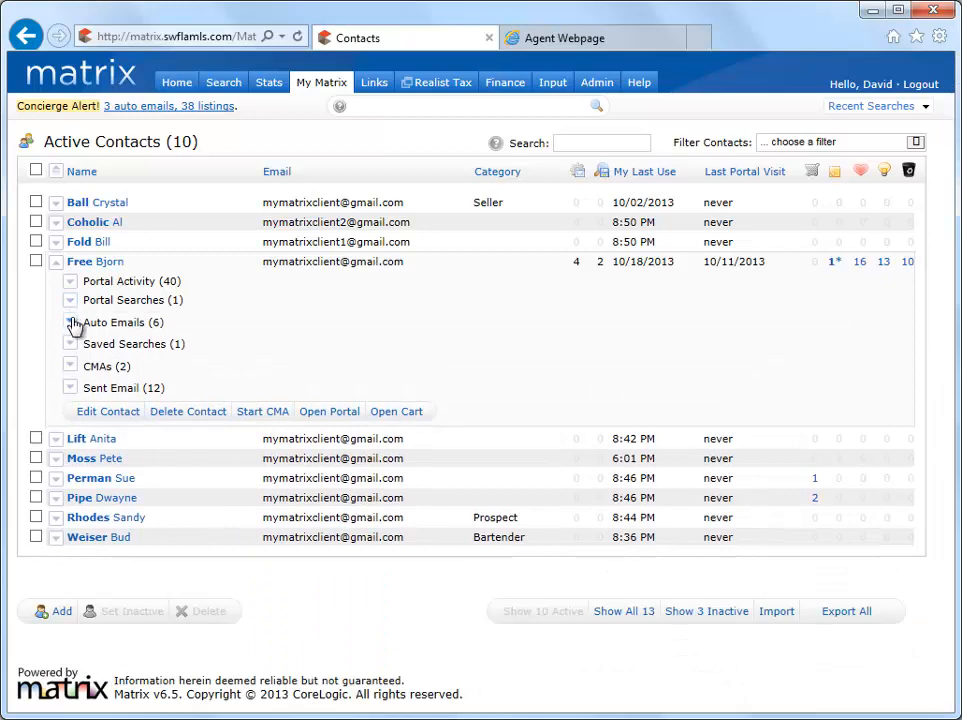
Review the contact's auto emails, including the details of "Great News! New Listings have Arrived!", and the criteria of its saved search.
{"action": "left_click", "coordinate": [72, 323]}
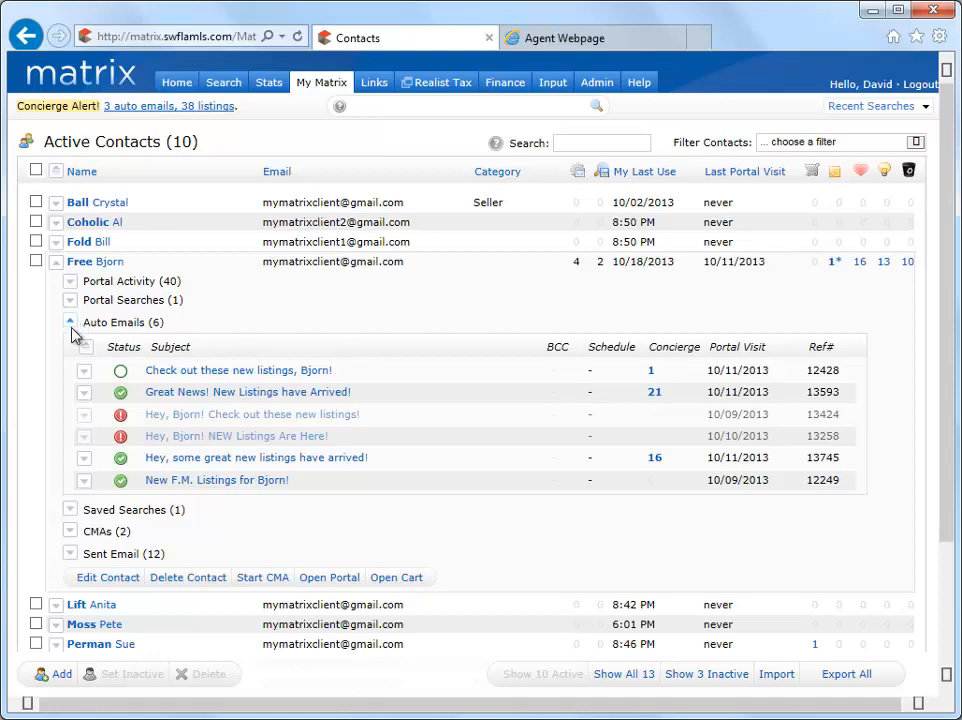
{"action": "left_click", "coordinate": [85, 393]}
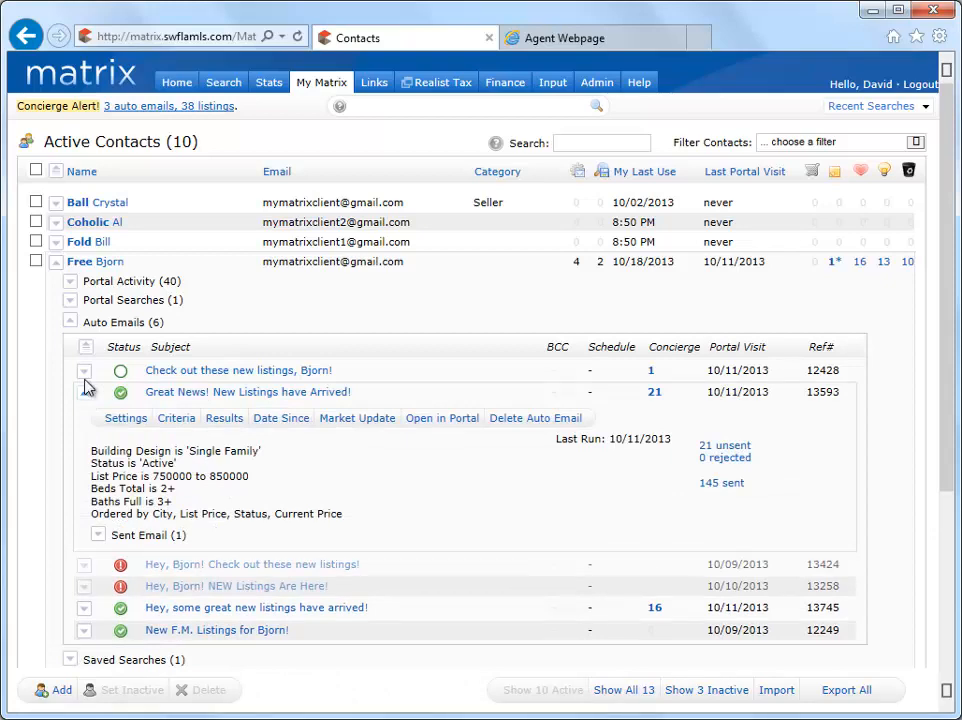
{"action": "left_click", "coordinate": [71, 322]}
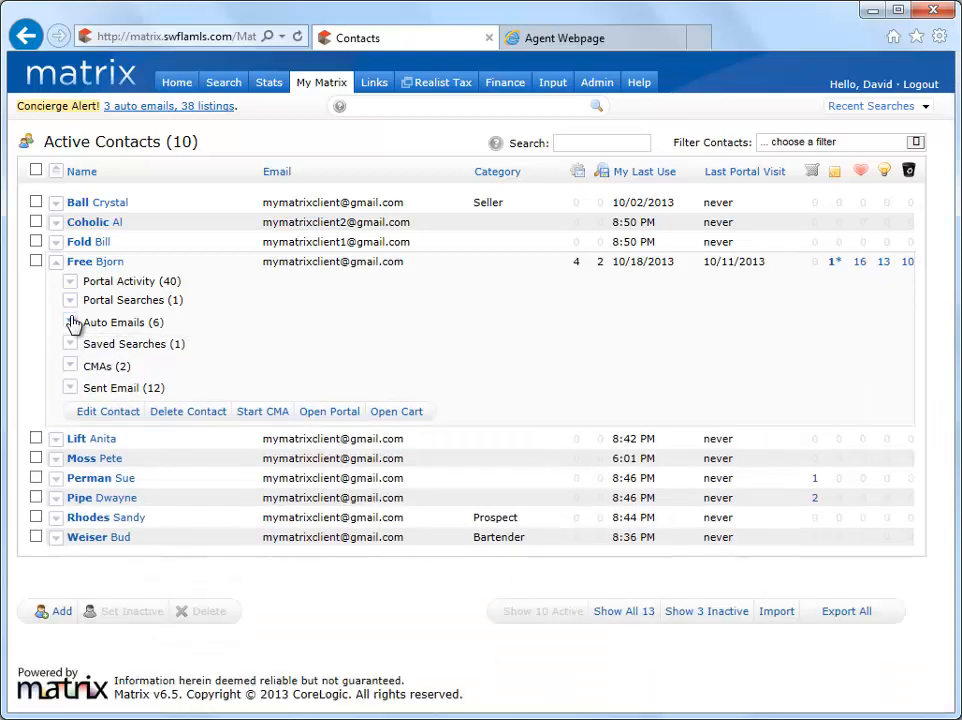
{"action": "left_click", "coordinate": [71, 344]}
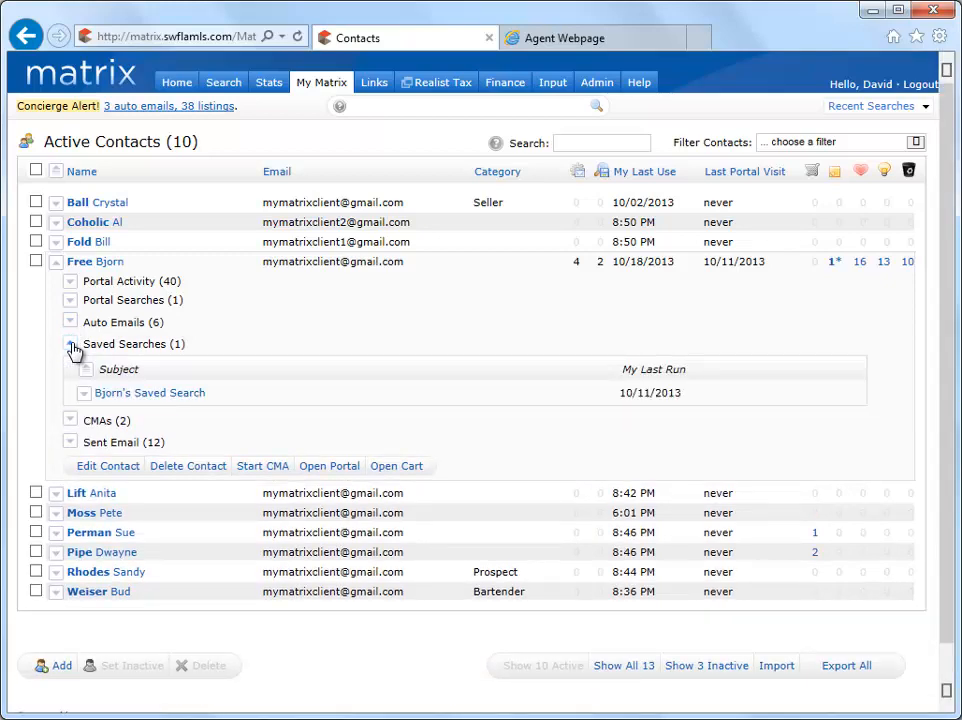
{"action": "left_click", "coordinate": [84, 393]}
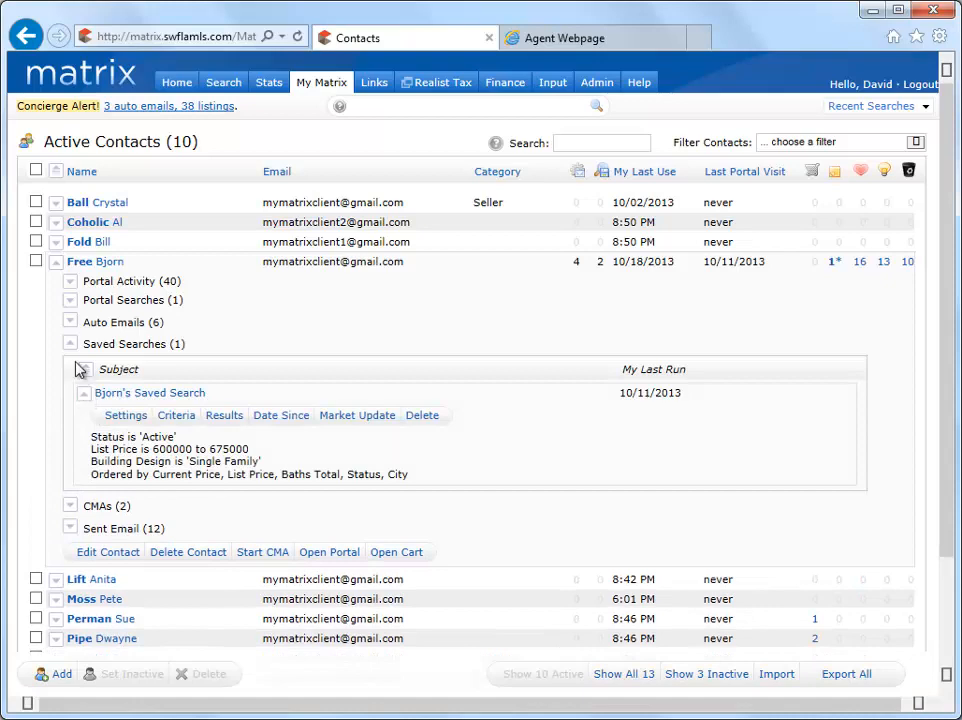
{"action": "left_click", "coordinate": [70, 344]}
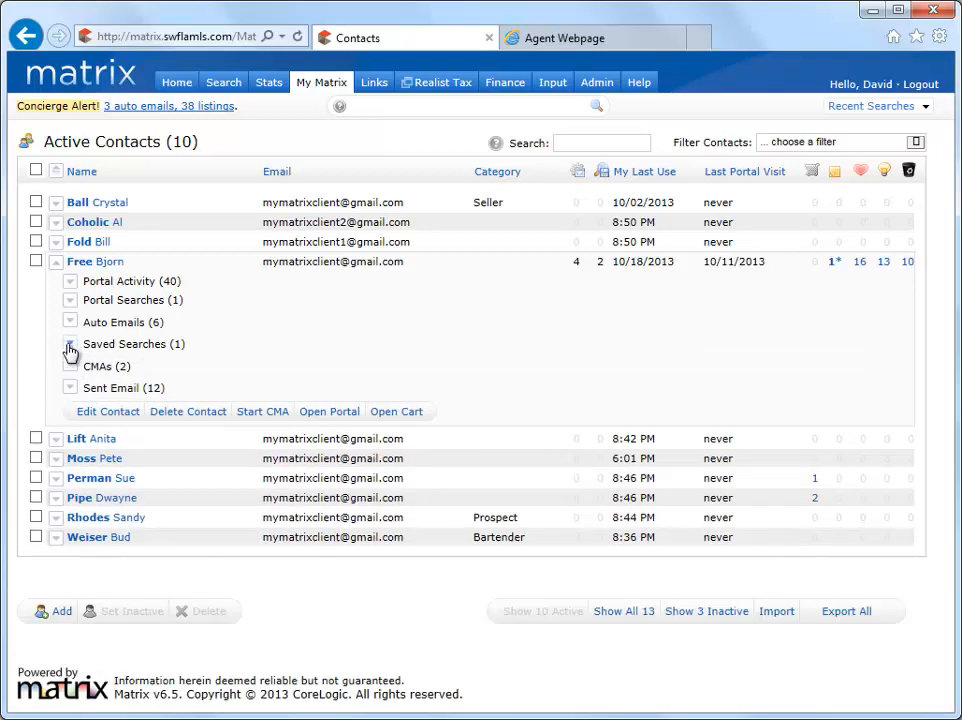
Review the expanded contact's CMAs, including the comparable property details of the CMA created 10/02/2013.
{"action": "left_click", "coordinate": [70, 366]}
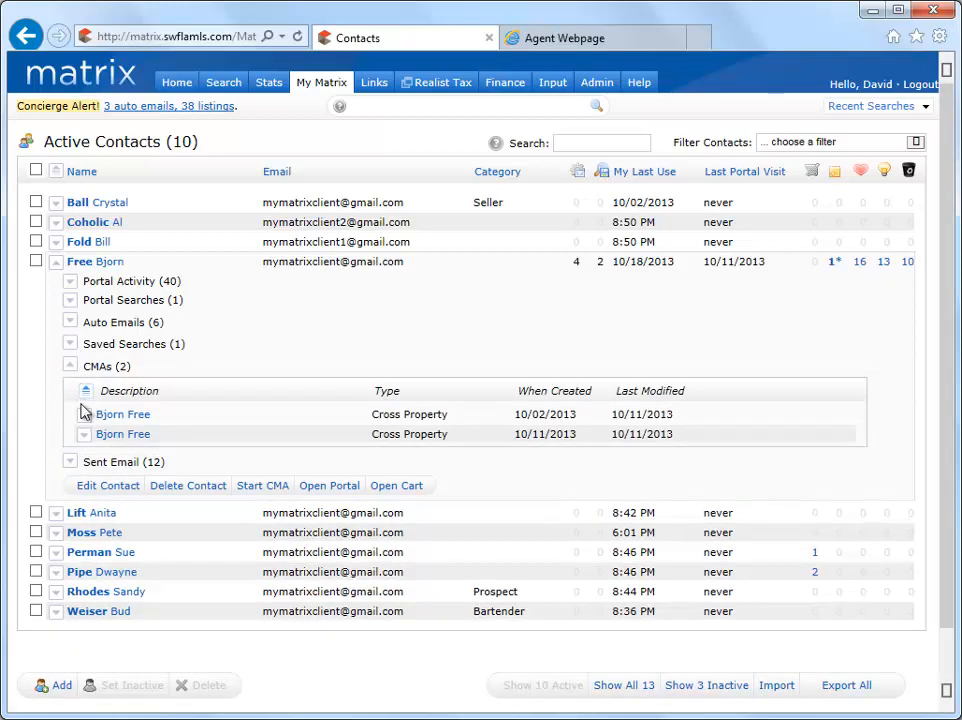
{"action": "left_click", "coordinate": [84, 414]}
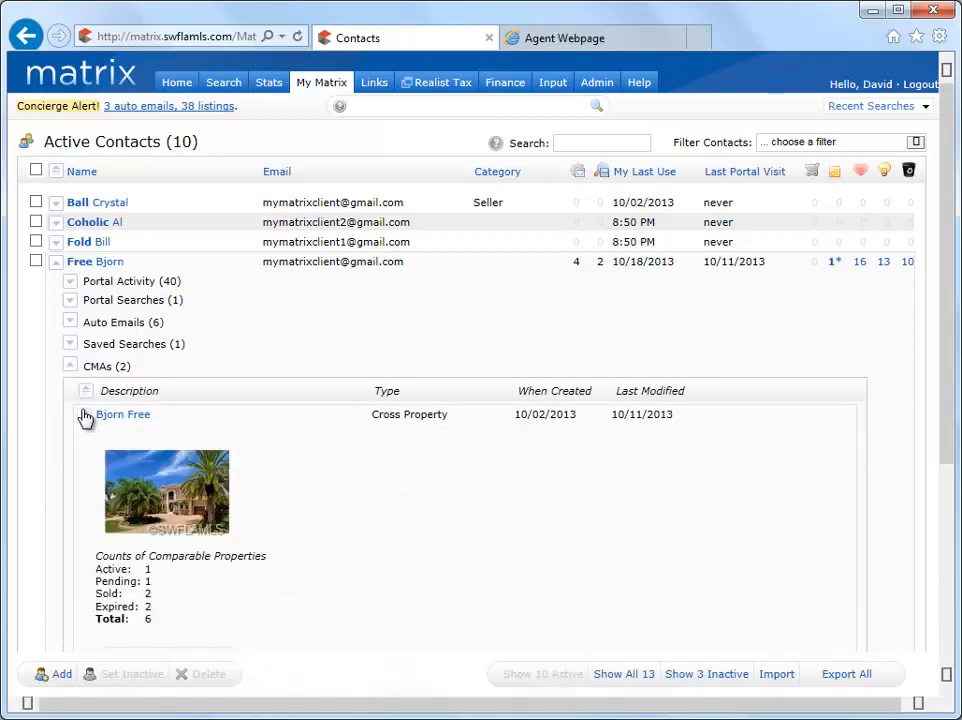
{"action": "scroll", "coordinate": [86, 418], "scroll_direction": "down", "scroll_amount": 2}
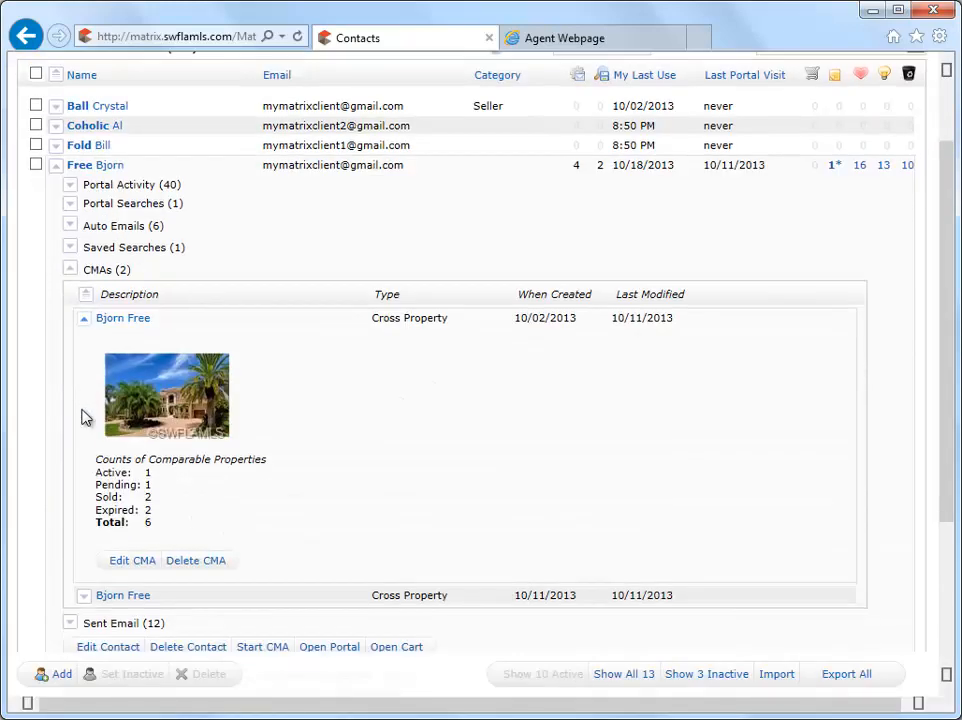
{"action": "left_click", "coordinate": [70, 269]}
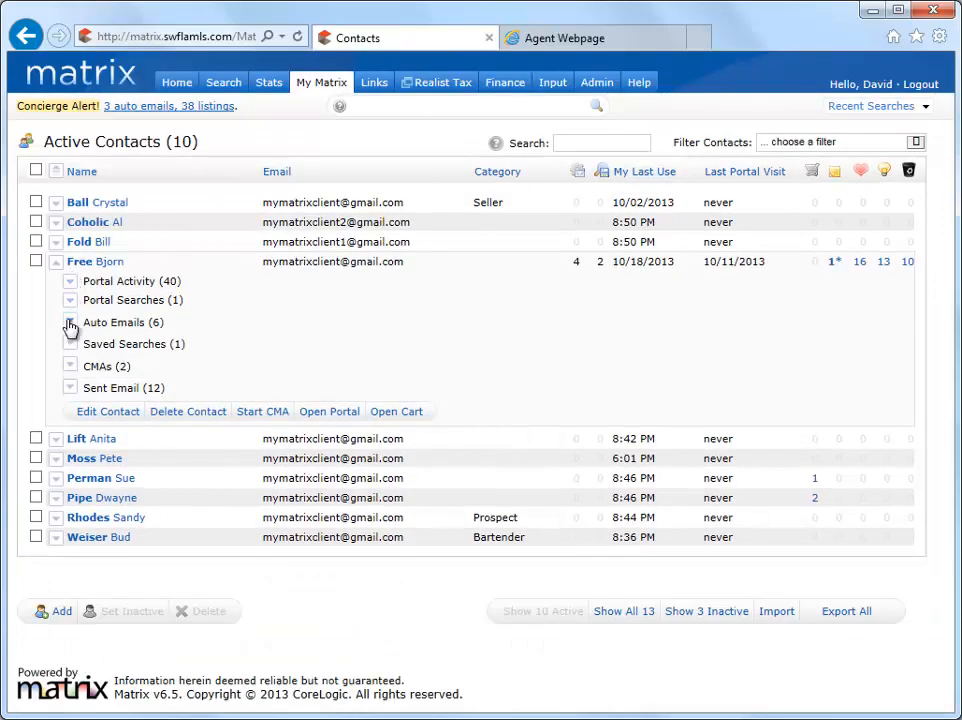
Review the contact's sent emails and collapse the contact's details in the active contacts list.
{"action": "left_click", "coordinate": [70, 388]}
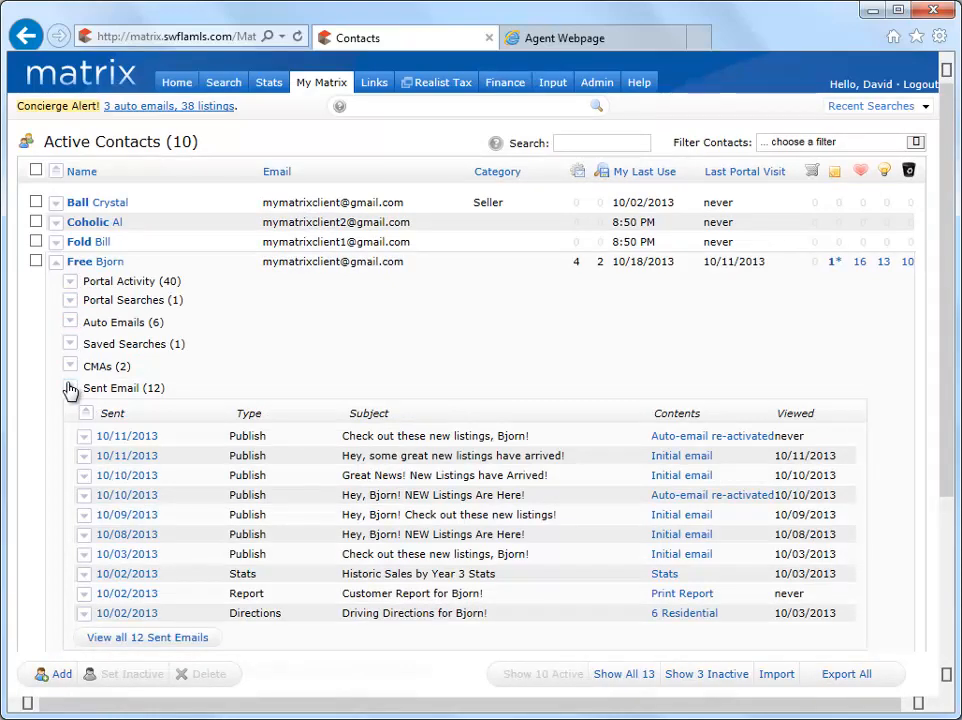
{"action": "left_click", "coordinate": [70, 388]}
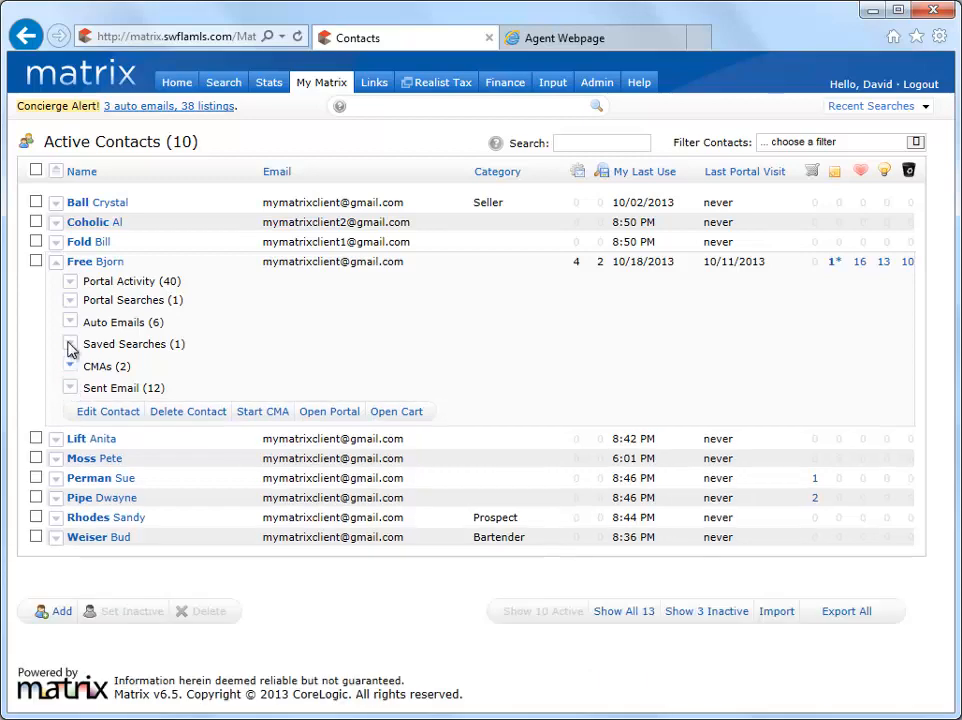
{"action": "left_click", "coordinate": [57, 262]}
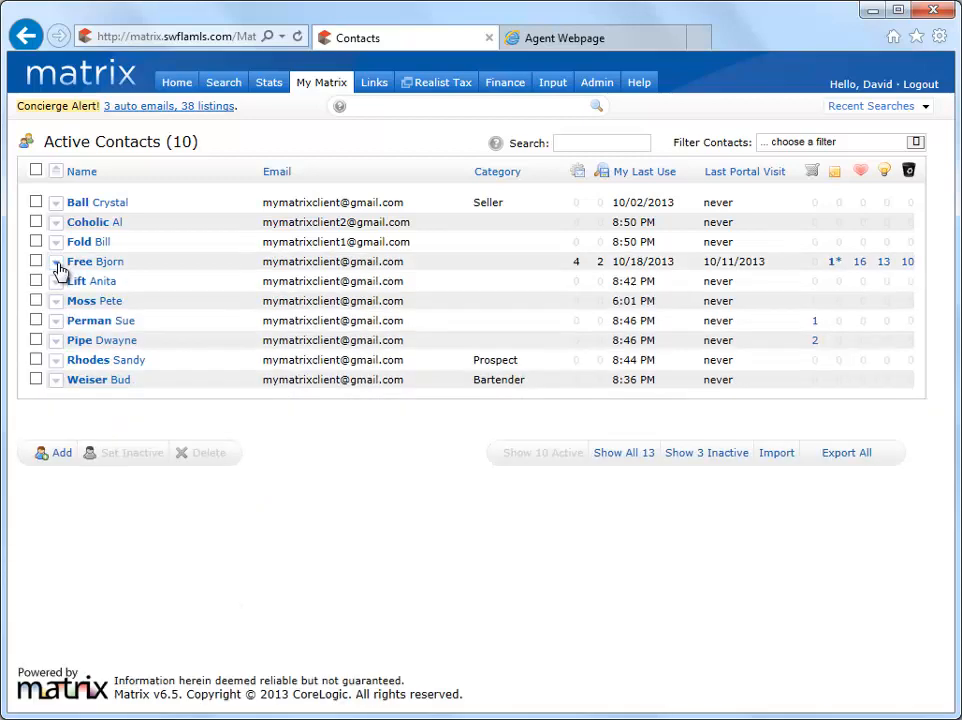